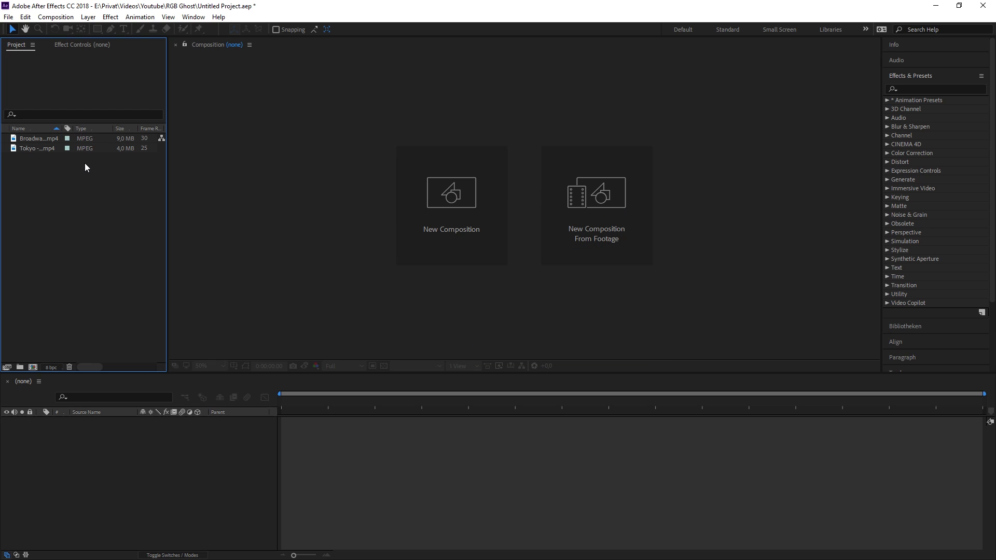
# Make a Tokyo comp, trim Tokyo to end near 2 seconds, and start Broadway as layer 2 there
pyautogui.click(20, 150)
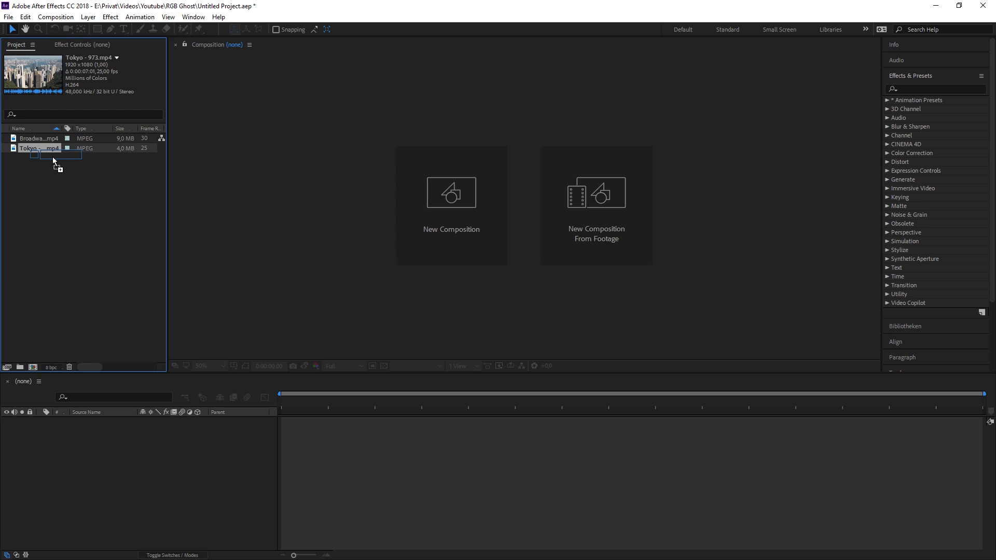
pyautogui.moveTo(53, 161); pyautogui.dragTo(316, 425)
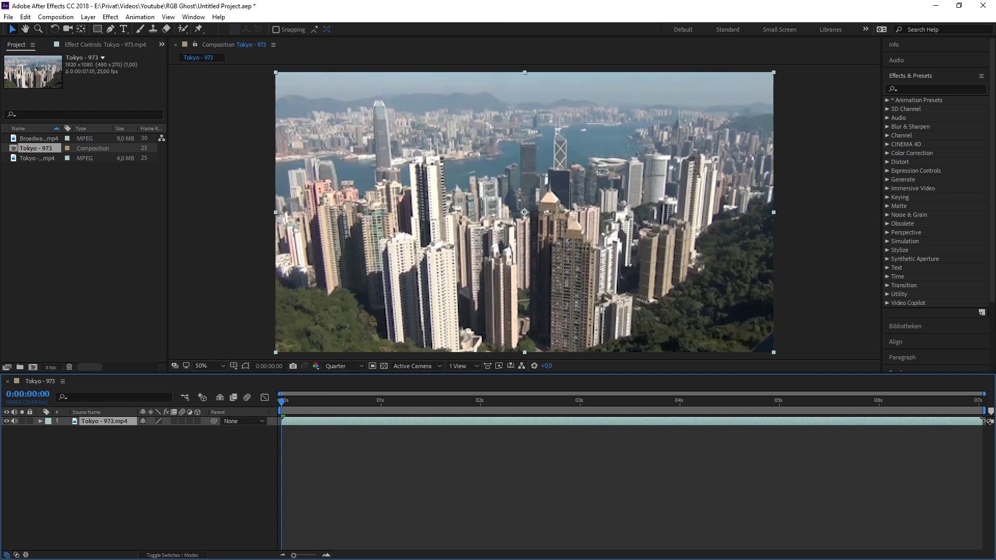
pyautogui.moveTo(979, 421); pyautogui.dragTo(468, 421)
pyautogui.moveTo(39, 138); pyautogui.dragTo(465, 435)
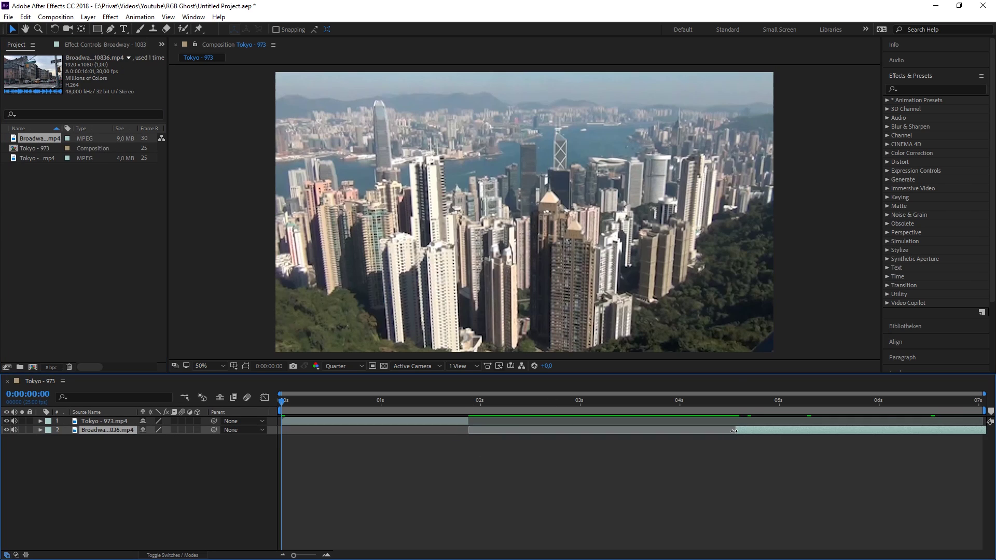
pyautogui.moveTo(316, 395); pyautogui.dragTo(449, 400)
# Apply Transform to the Tokyo layer and keyframe its Scale from 100 to 20 at the clip end
pyautogui.click(900, 89)
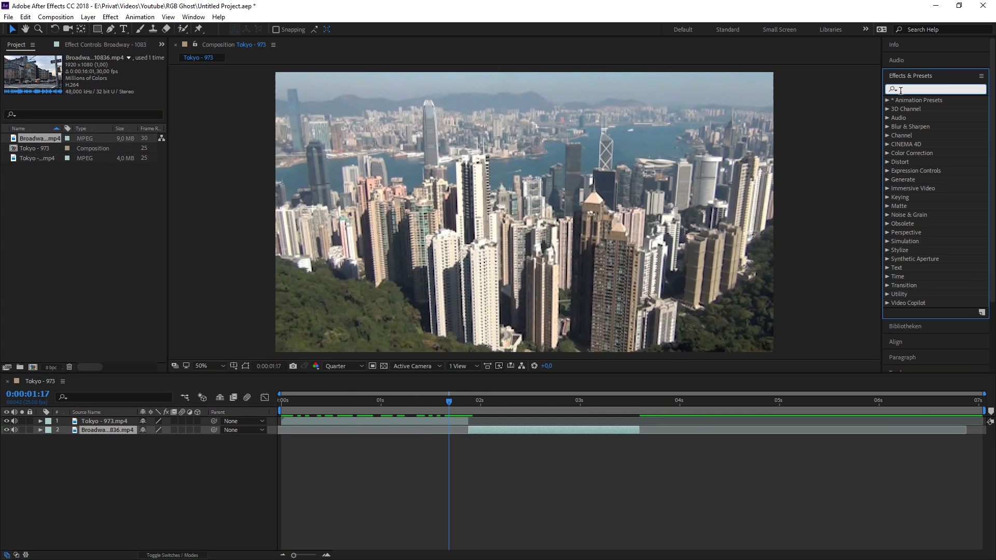
pyautogui.write('tran')
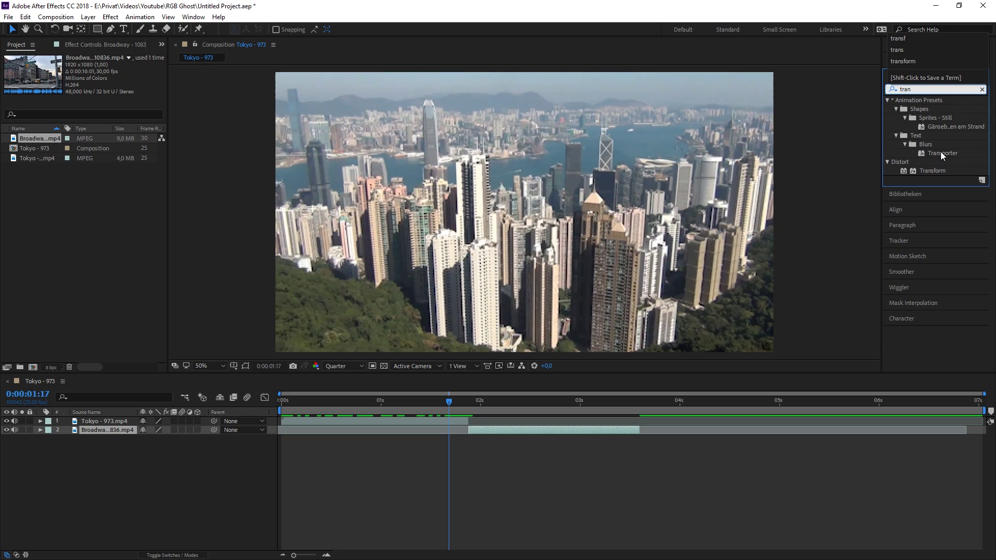
pyautogui.moveTo(935, 169); pyautogui.dragTo(458, 419)
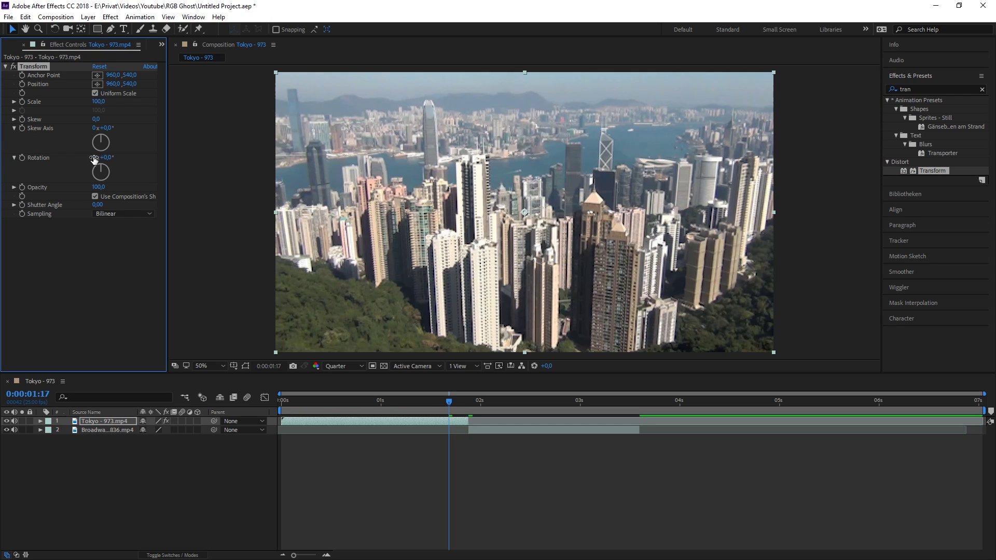
pyautogui.click(21, 102)
pyautogui.press('pagedown')
pyautogui.press('pagedown')
pyautogui.press('pagedown')
pyautogui.press('pagedown')
pyautogui.press('pagedown')
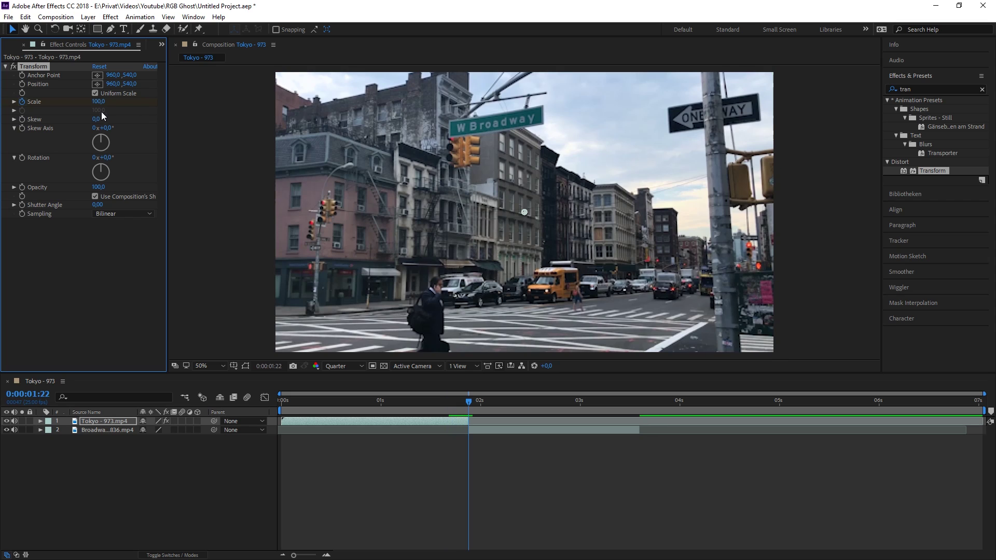
pyautogui.click(99, 102)
pyautogui.write('20')
pyautogui.press('Return')
pyautogui.moveTo(467, 401); pyautogui.dragTo(445, 401)
# Turn off Use Composition's Shutter Angle, set Shutter Angle to 150, and apply Transform to Broadway
pyautogui.click(95, 196)
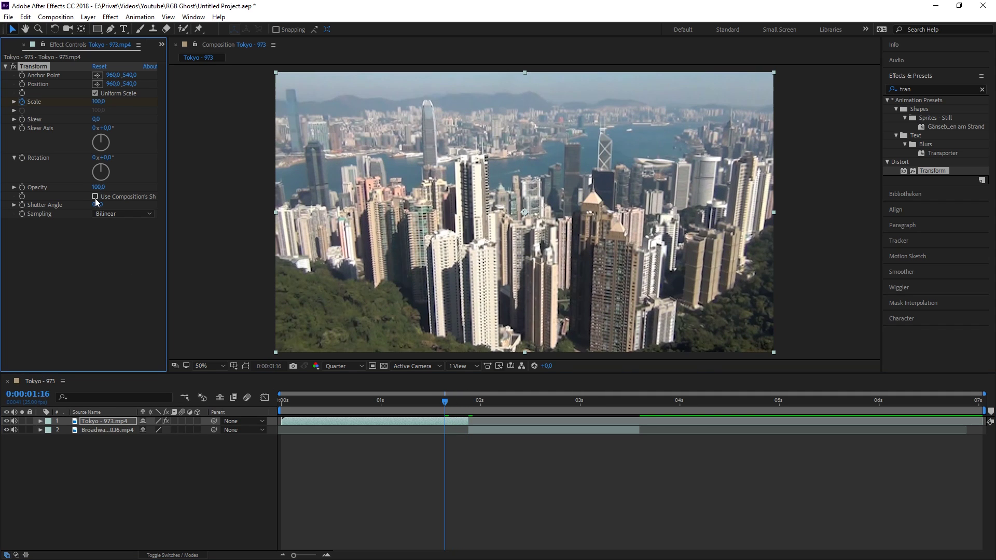
pyautogui.click(95, 204)
pyautogui.write('150')
pyautogui.press('Return')
pyautogui.moveTo(445, 400); pyautogui.dragTo(469, 405)
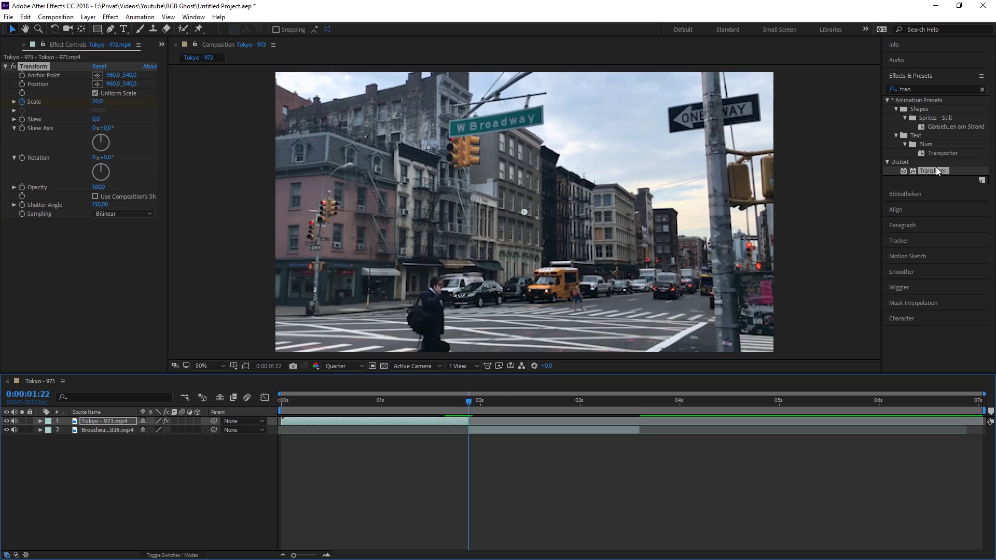
pyautogui.moveTo(935, 172); pyautogui.dragTo(493, 427)
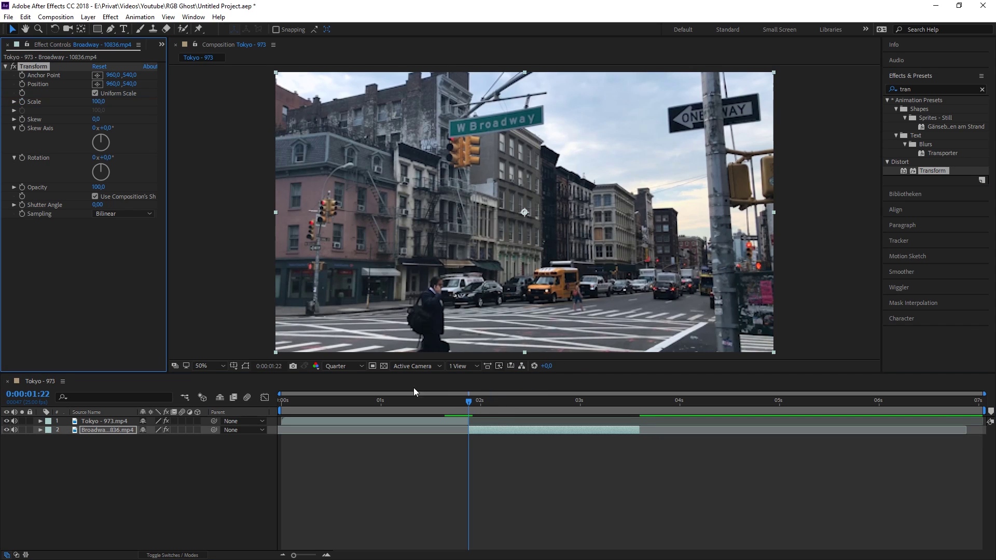
# Keyframe Broadway's Transform Scale at 20 on its in-point and 100 a few frames later
pyautogui.click(22, 101)
pyautogui.click(99, 102)
pyautogui.write('20')
pyautogui.press('Return')
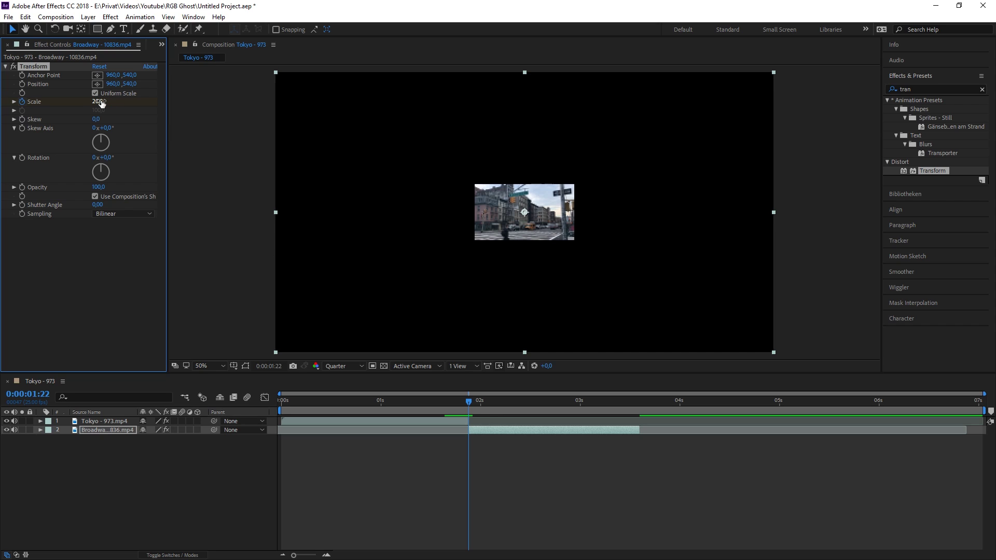
pyautogui.press('pagedown')
pyautogui.press('pagedown')
pyautogui.press('pagedown')
pyautogui.press('pagedown')
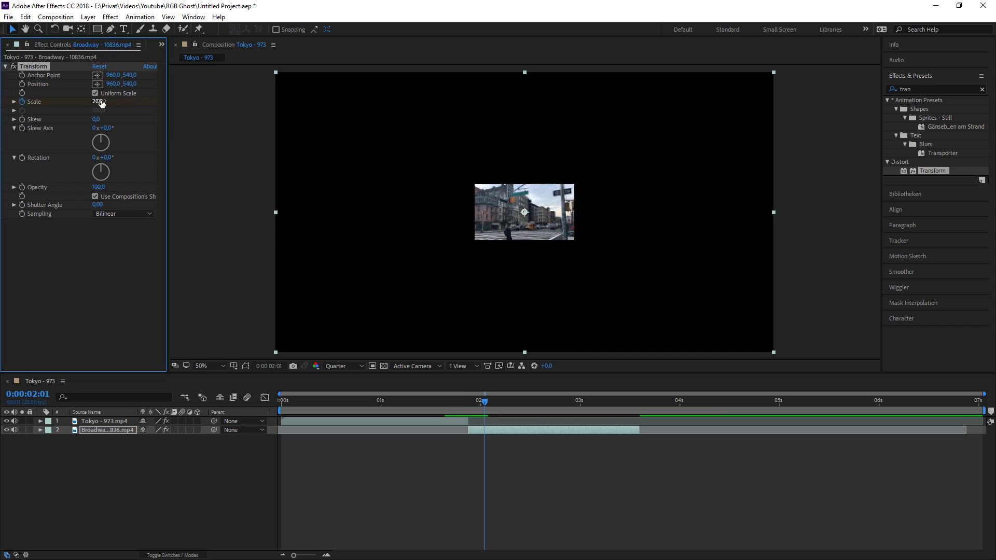
pyautogui.press('pagedown')
pyautogui.click(97, 101)
pyautogui.write('1')
pyautogui.press('Return')
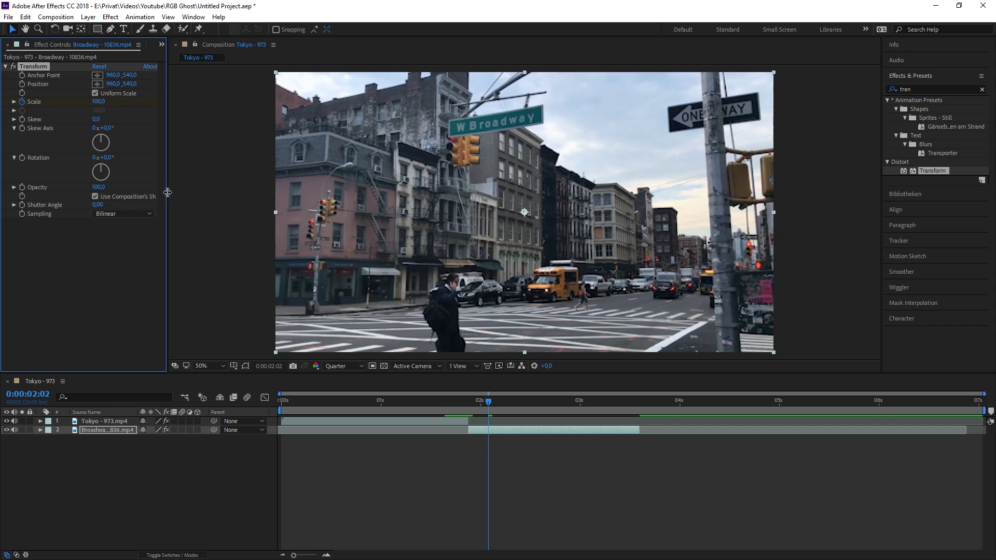
# Set Broadway's Shutter Angle to 150, preview the transition, and clear the effects search
pyautogui.click(98, 205)
pyautogui.press('Return')
pyautogui.click(487, 404)
pyautogui.moveTo(487, 404); pyautogui.dragTo(416, 400)
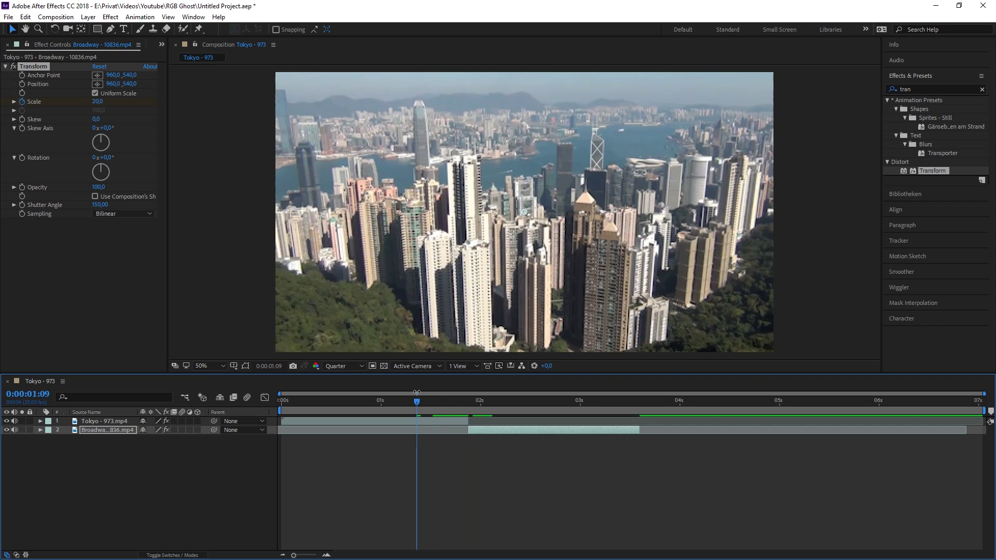
pyautogui.press('space')
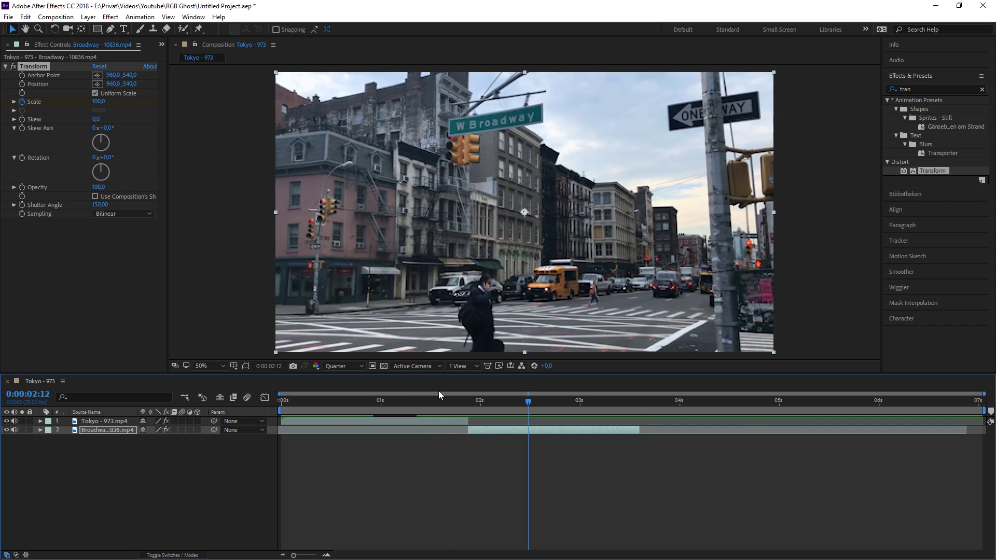
pyautogui.click(981, 89)
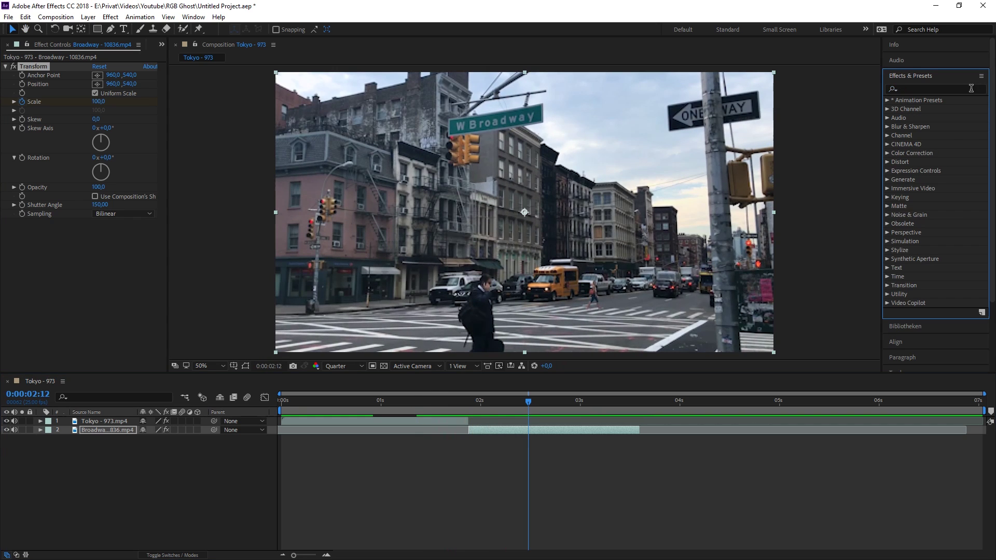
# Apply the Twirl effect to the Tokyo layer
pyautogui.click(958, 89)
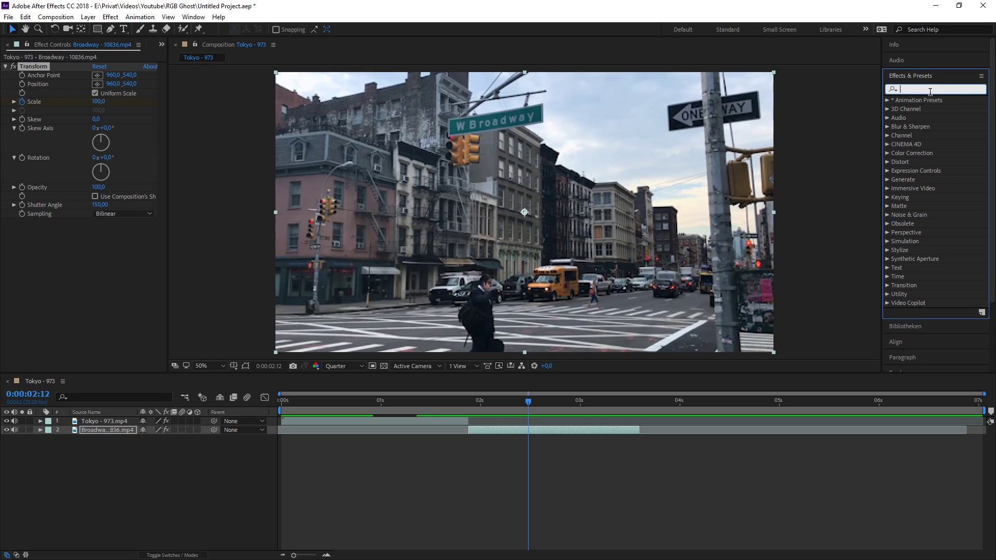
pyautogui.write('twirl')
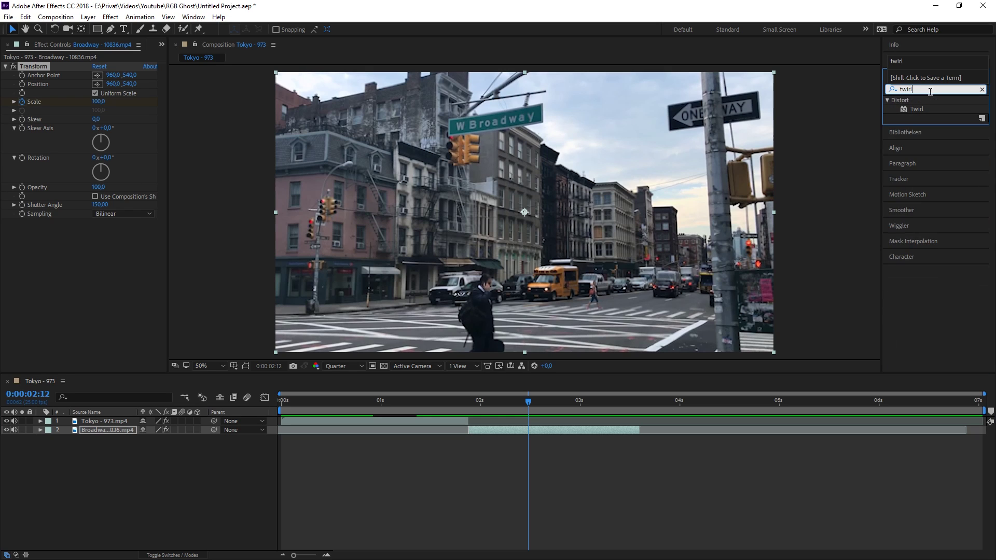
pyautogui.moveTo(917, 112); pyautogui.dragTo(425, 419)
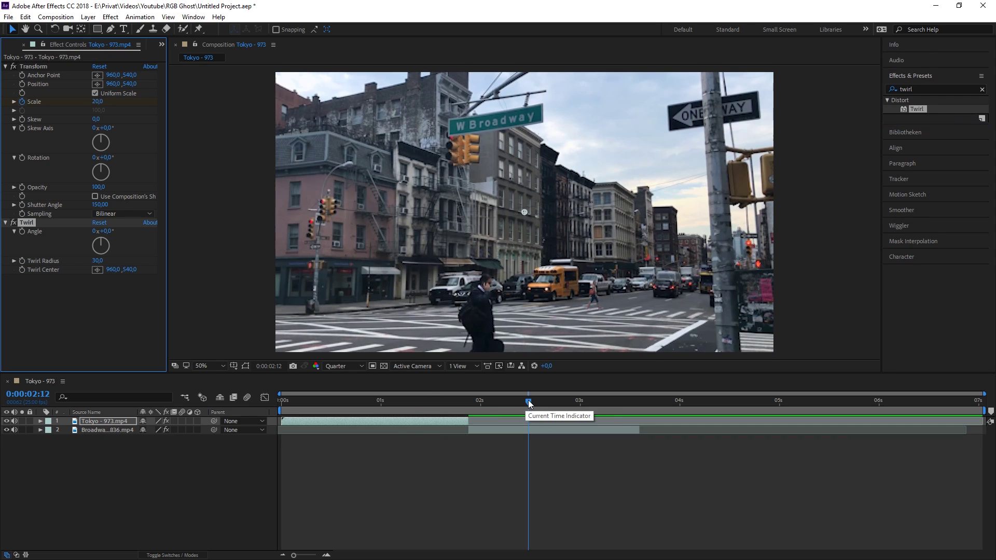
pyautogui.moveTo(527, 402); pyautogui.dragTo(471, 405)
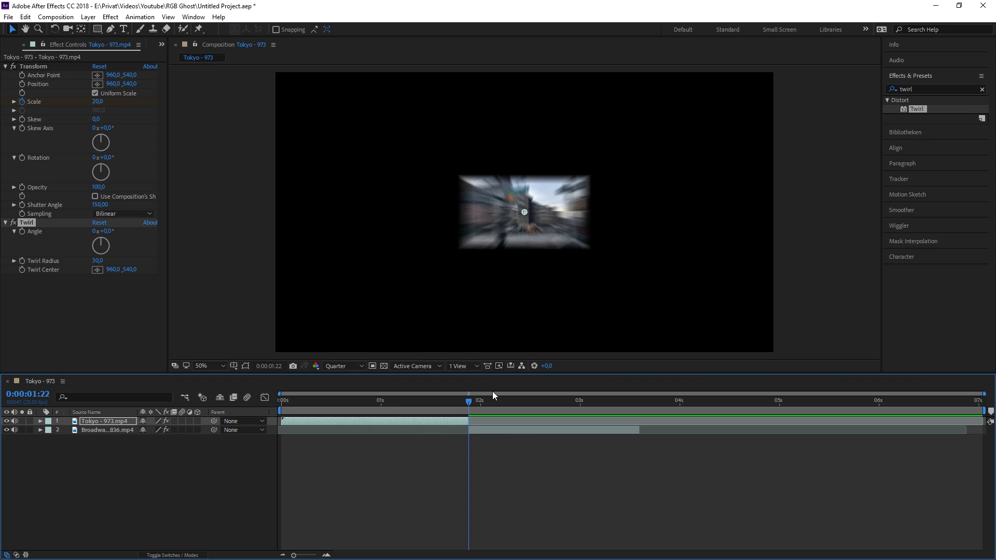
pyautogui.press('pageup')
pyautogui.press('pageup')
pyautogui.press('pageup')
pyautogui.press('pageup')
pyautogui.press('pageup')
pyautogui.press('pageup')
pyautogui.press('pageup')
pyautogui.press('pageup')
pyautogui.press('pageup')
pyautogui.press('pageup')
pyautogui.press('pageup')
pyautogui.press('pageup')
pyautogui.press('pageup')
pyautogui.press('pageup')
pyautogui.press('pageup')
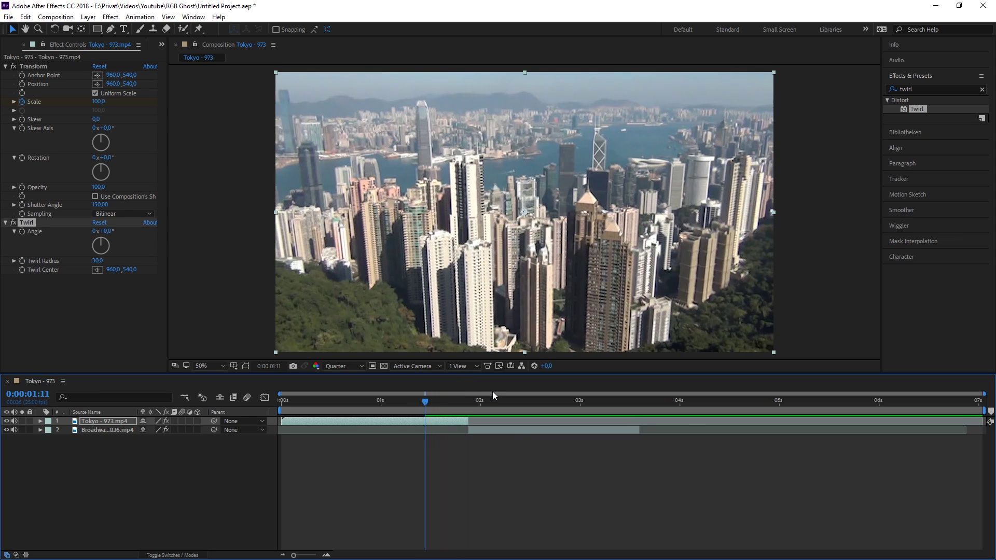
# Keyframe Tokyo's Twirl Angle from 0° to 55° at the end of the clip
pyautogui.click(21, 229)
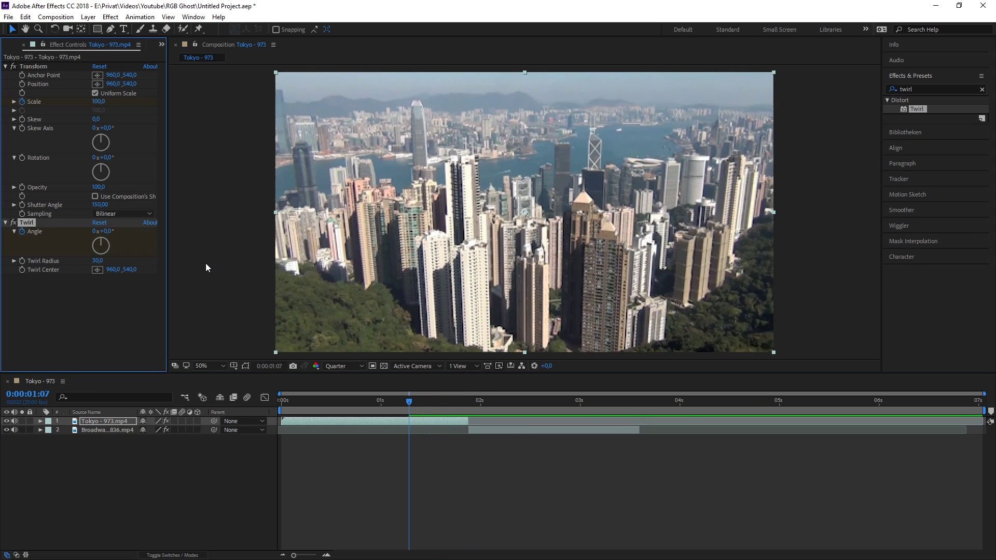
pyautogui.press('pagedown')
pyautogui.press('pagedown')
pyautogui.press('pagedown')
pyautogui.press('pagedown')
pyautogui.press('pagedown')
pyautogui.press('pagedown')
pyautogui.press('pagedown')
pyautogui.press('pagedown')
pyautogui.press('pagedown')
pyautogui.press('pagedown')
pyautogui.press('pagedown')
pyautogui.press('pagedown')
pyautogui.press('pagedown')
pyautogui.press('pagedown')
pyautogui.press('pagedown')
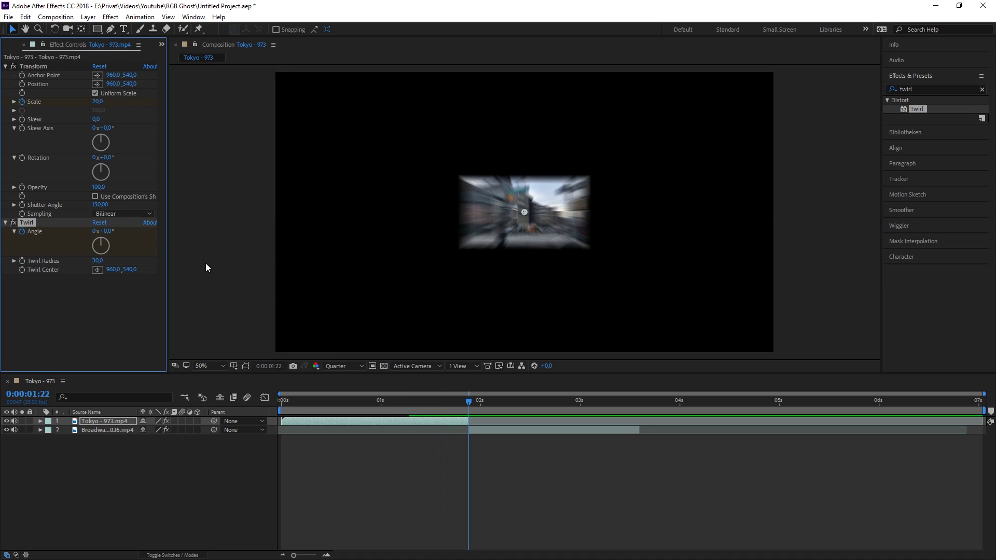
pyautogui.click(104, 232)
pyautogui.write('55')
pyautogui.press('Return')
pyautogui.moveTo(471, 404)
pyautogui.mouseDown()
pyautogui.moveTo(458, 405)
pyautogui.moveTo(469, 404)
pyautogui.mouseUp()
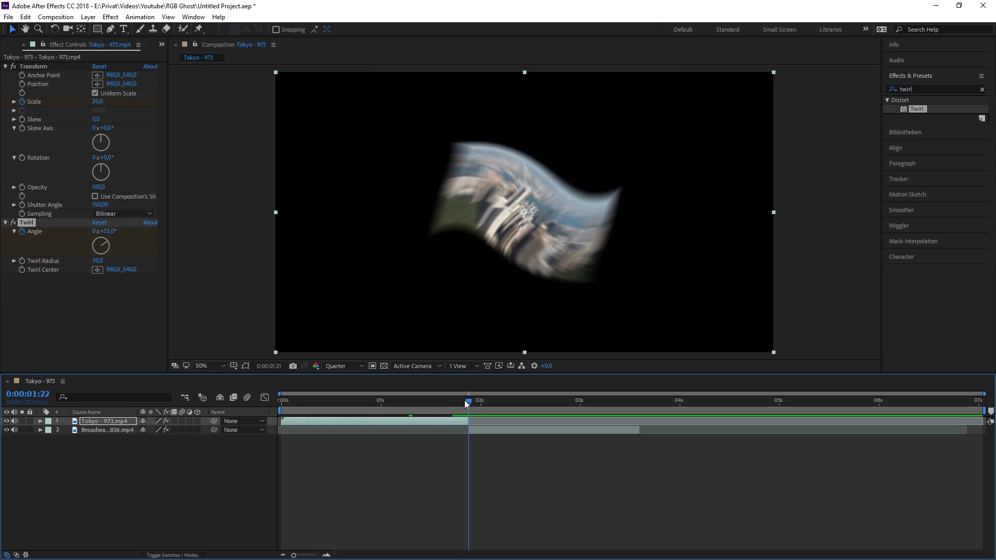
pyautogui.click(484, 430)
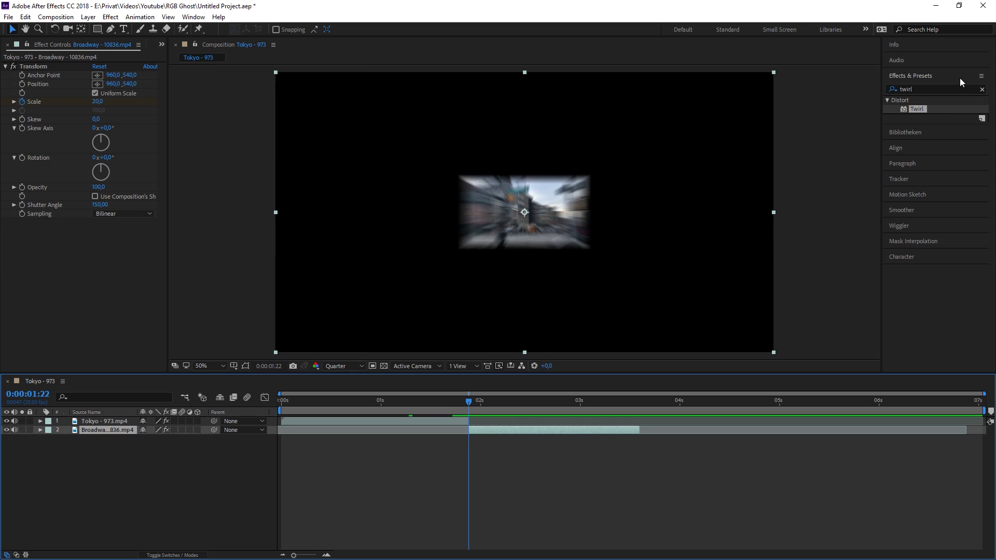
# Apply Twirl to Broadway with an Angle of -55° at its in-point
pyautogui.moveTo(916, 109); pyautogui.dragTo(499, 432)
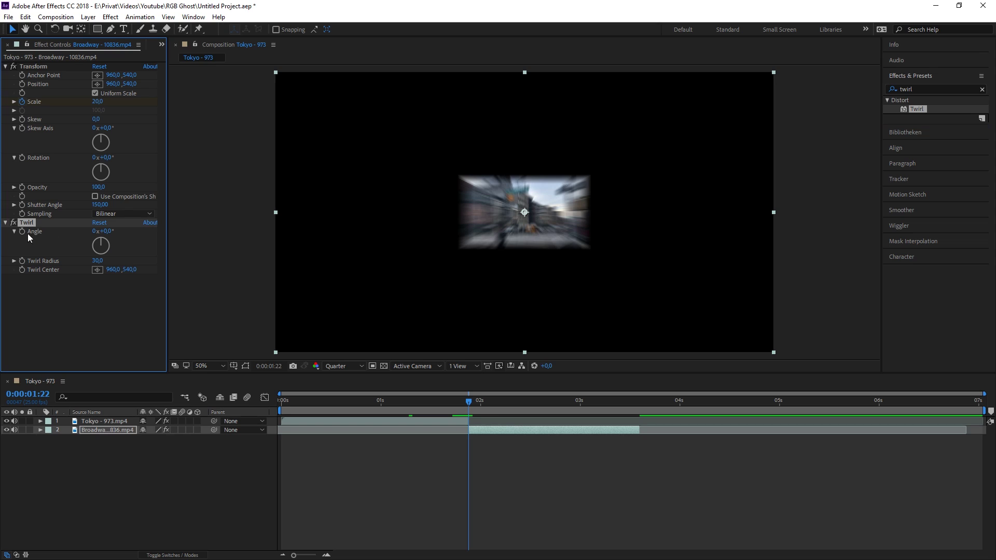
pyautogui.click(105, 230)
pyautogui.press('Return')
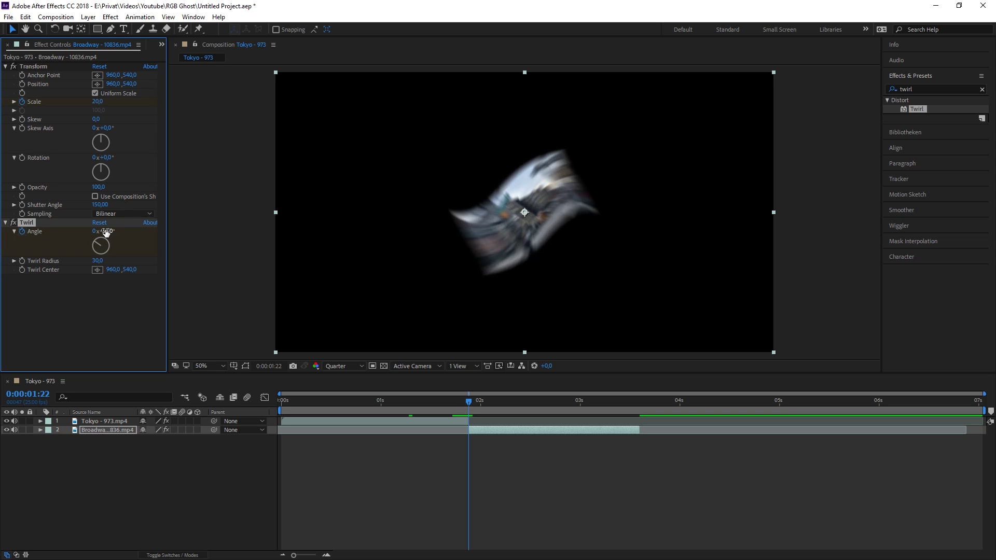
pyautogui.press('space')
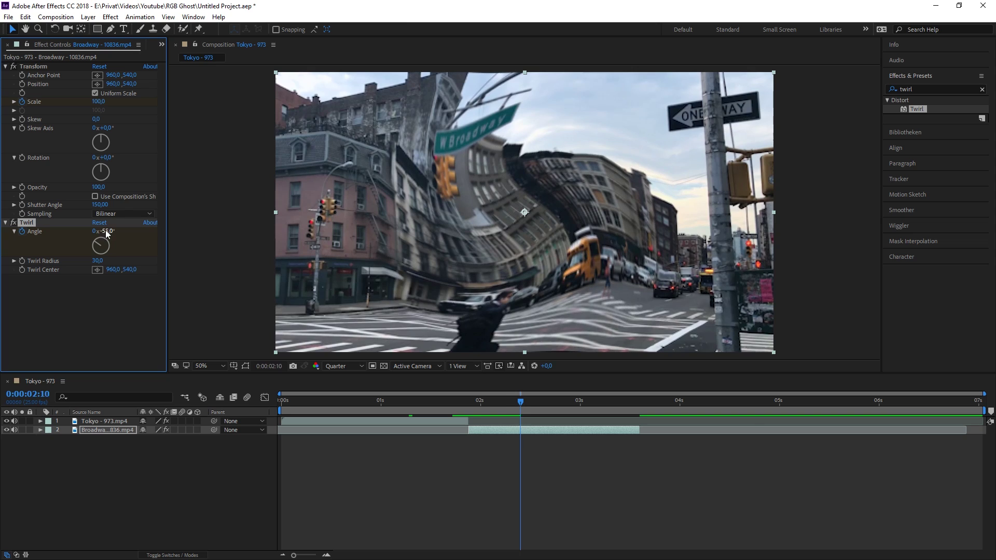
# Keyframe Broadway's Twirl Angle back to 0°, preview, and clear the effects search
pyautogui.click(107, 232)
pyautogui.write('0')
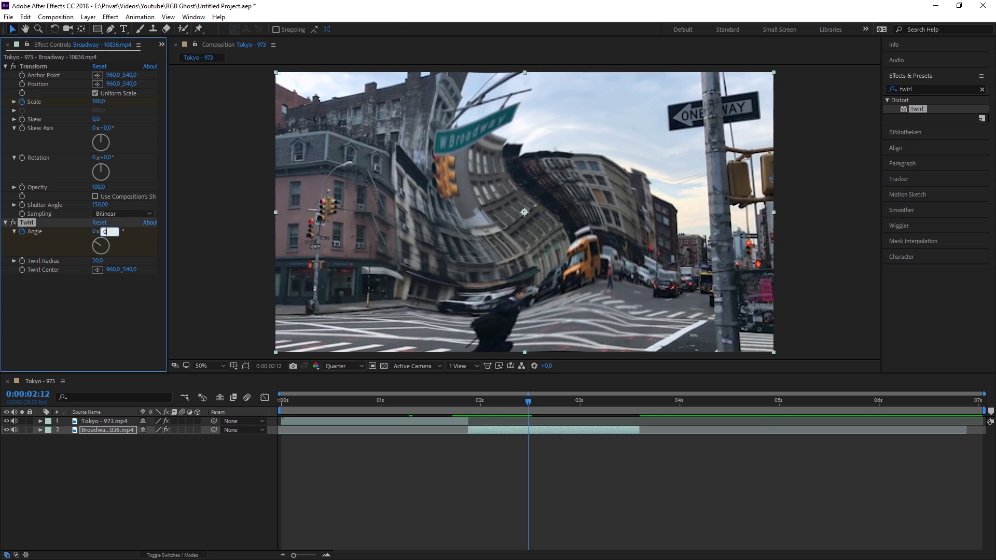
pyautogui.press('Return')
pyautogui.moveTo(529, 401); pyautogui.dragTo(405, 397)
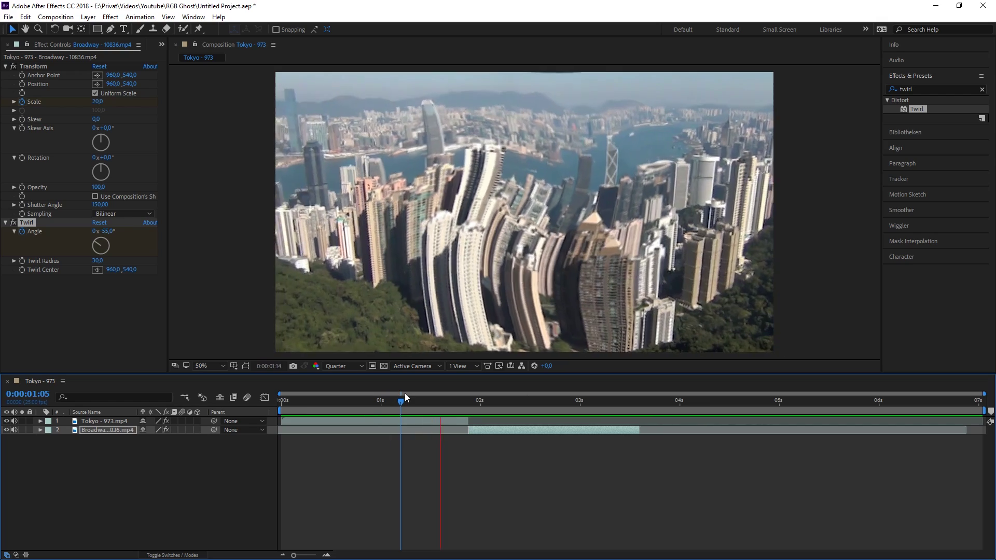
pyautogui.press('space')
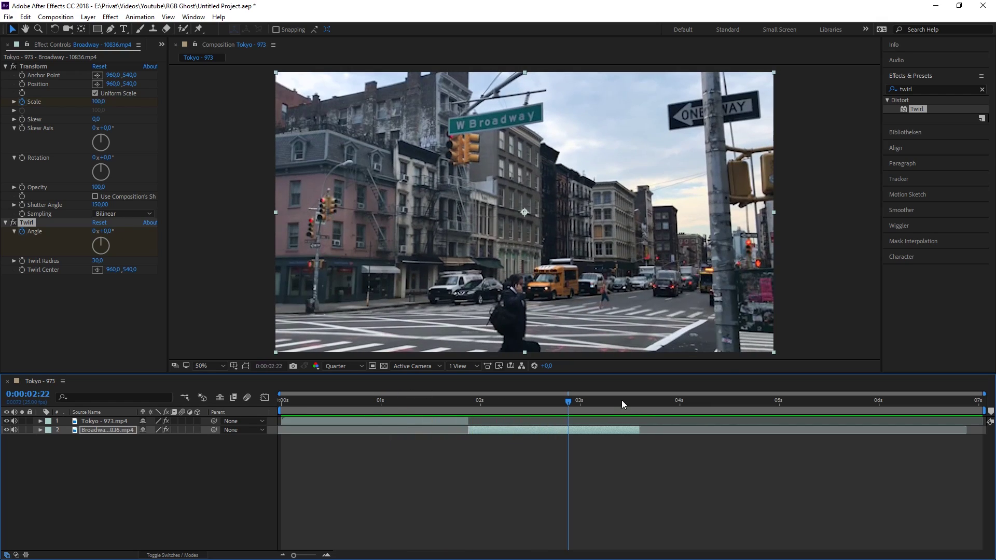
pyautogui.click(982, 89)
pyautogui.moveTo(568, 400); pyautogui.dragTo(468, 399)
# Apply Optics Compensation to Tokyo and tick Reverse Lens Distortion at 0:00:01:07
pyautogui.click(940, 89)
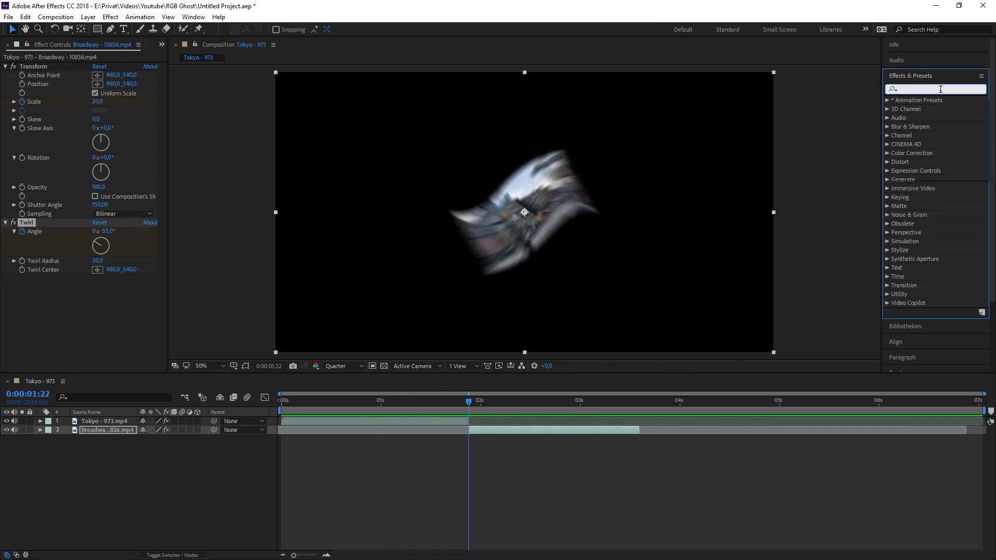
pyautogui.write('opti')
pyautogui.moveTo(937, 109); pyautogui.dragTo(456, 421)
pyautogui.press('pageup')
pyautogui.press('pageup')
pyautogui.press('pageup')
pyautogui.press('pageup')
pyautogui.press('pageup')
pyautogui.press('pageup')
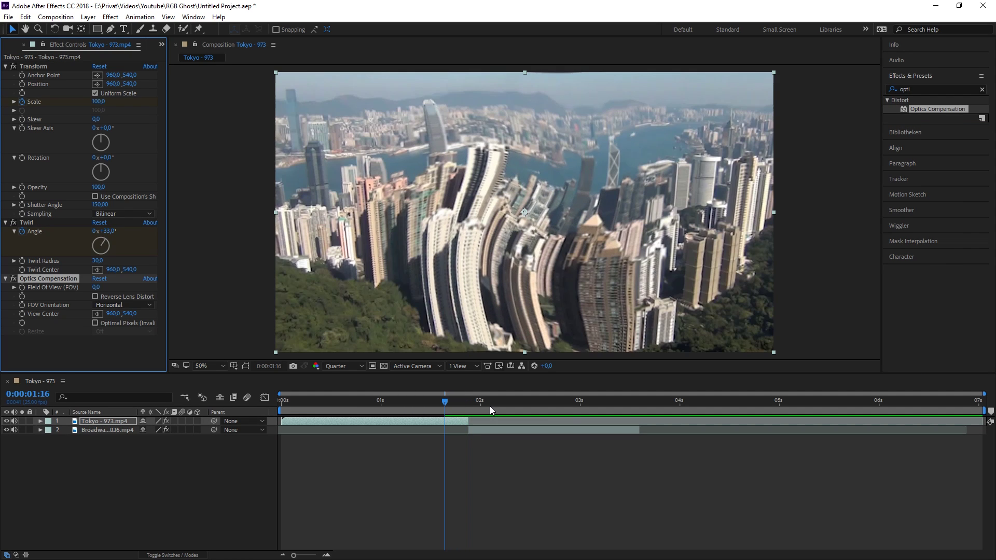
pyautogui.press('pageup')
pyautogui.press('pageup')
pyautogui.press('pageup')
pyautogui.press('pageup')
pyautogui.press('pageup')
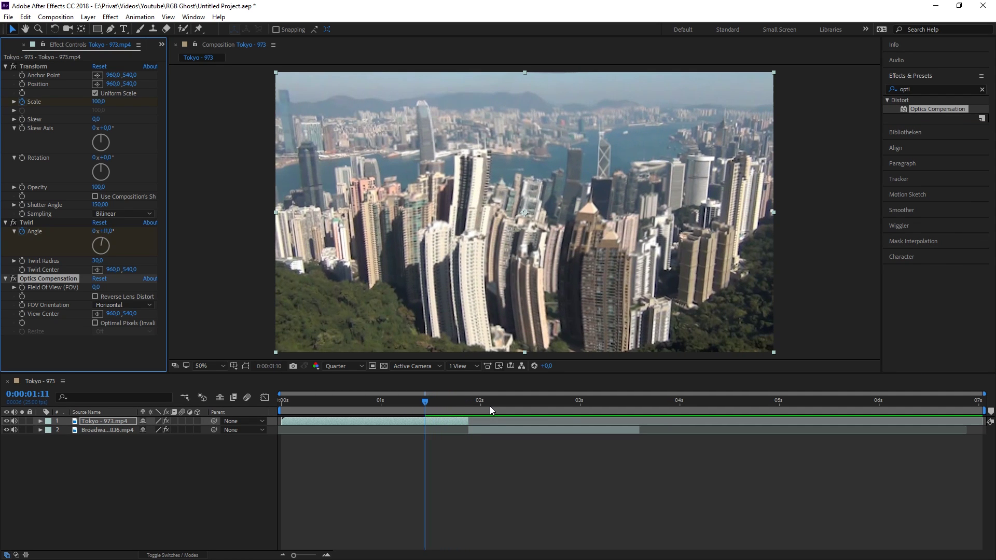
pyautogui.press('pageup')
pyautogui.press('pageup')
pyautogui.press('pageup')
pyautogui.press('pageup')
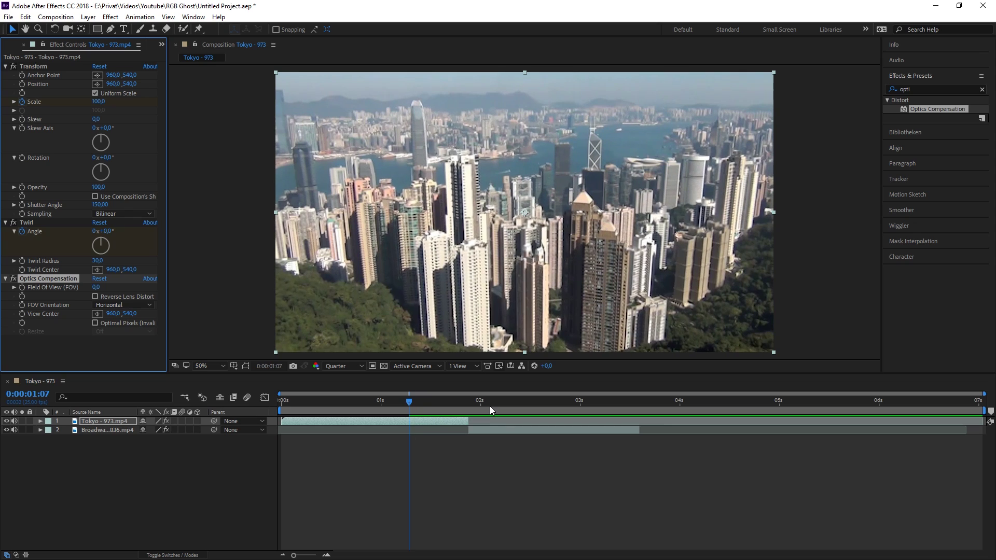
pyautogui.click(95, 296)
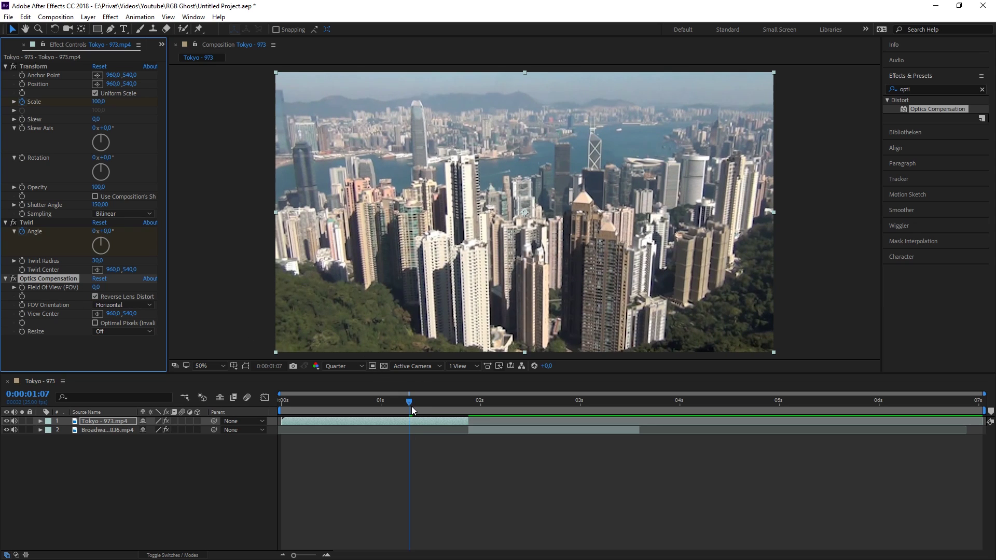
# Set Tokyo's Field Of View to 150 at 0:00:01:22 and apply Optics Compensation to Broadway
pyautogui.moveTo(412, 406); pyautogui.dragTo(467, 406)
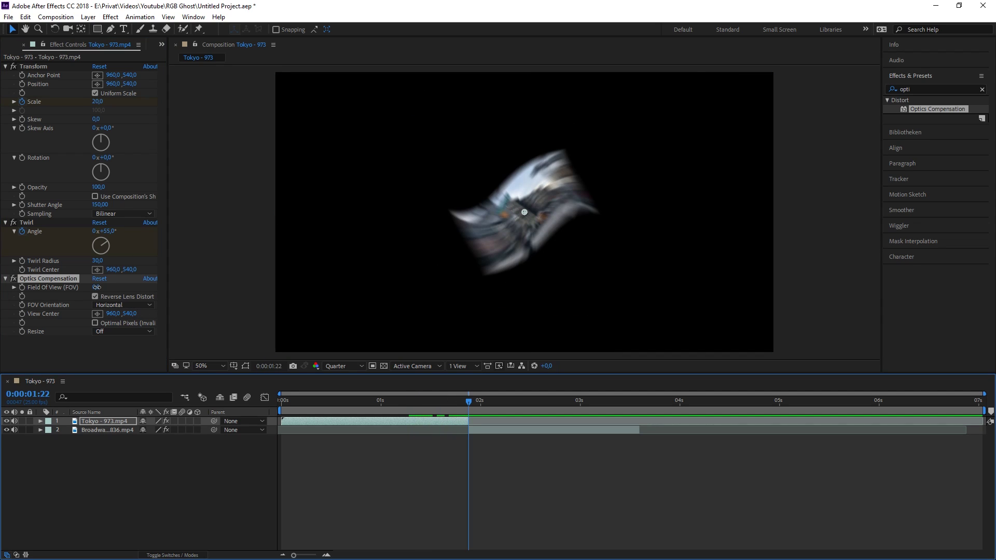
pyautogui.moveTo(97, 289); pyautogui.dragTo(497, 291)
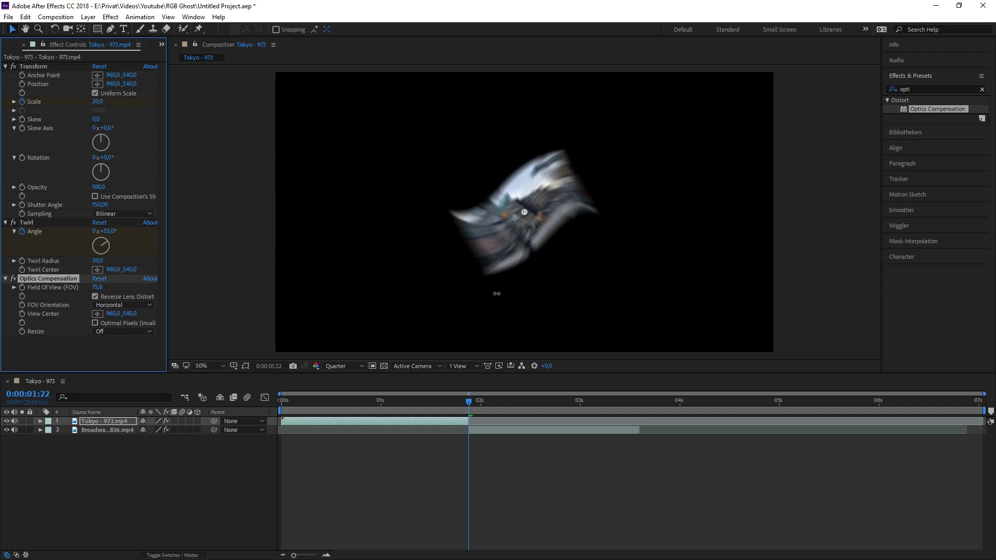
pyautogui.click(99, 286)
pyautogui.write('1')
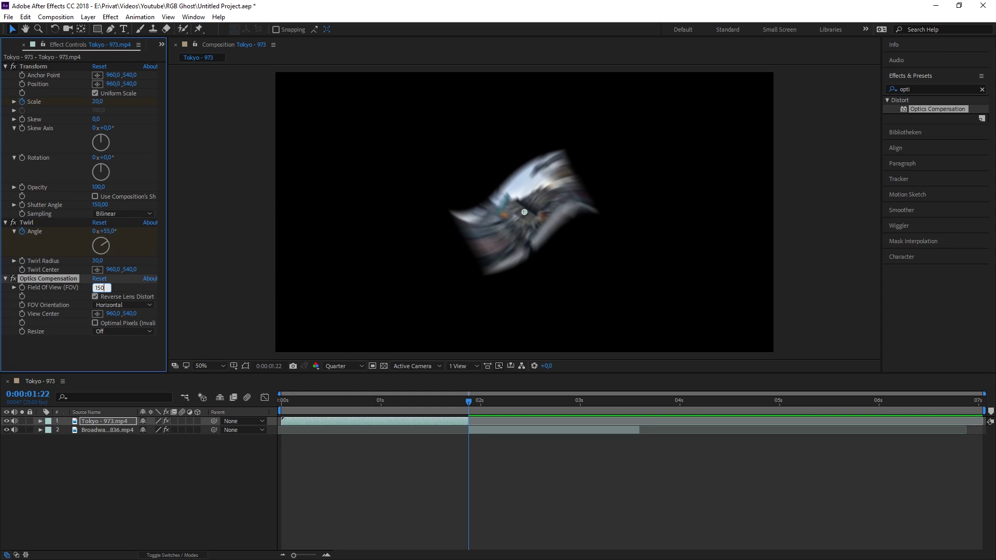
pyautogui.write('50')
pyautogui.press('Return')
pyautogui.click(492, 431)
pyautogui.moveTo(935, 109); pyautogui.dragTo(486, 428)
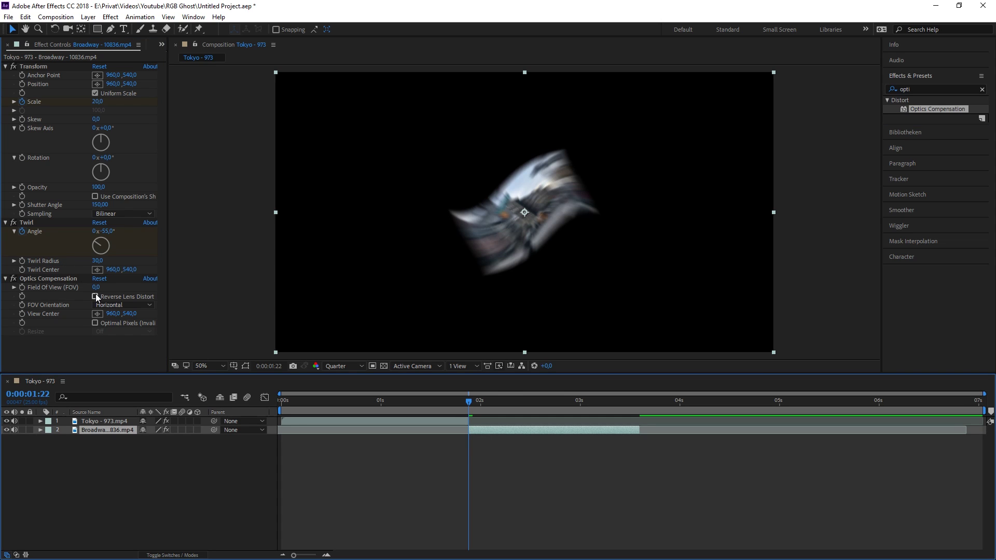
# Reverse Broadway's lens distortion with Field Of View 150 at 0:00:01:22 and 0 at 0:00:02:12
pyautogui.click(63, 293)
pyautogui.click(95, 297)
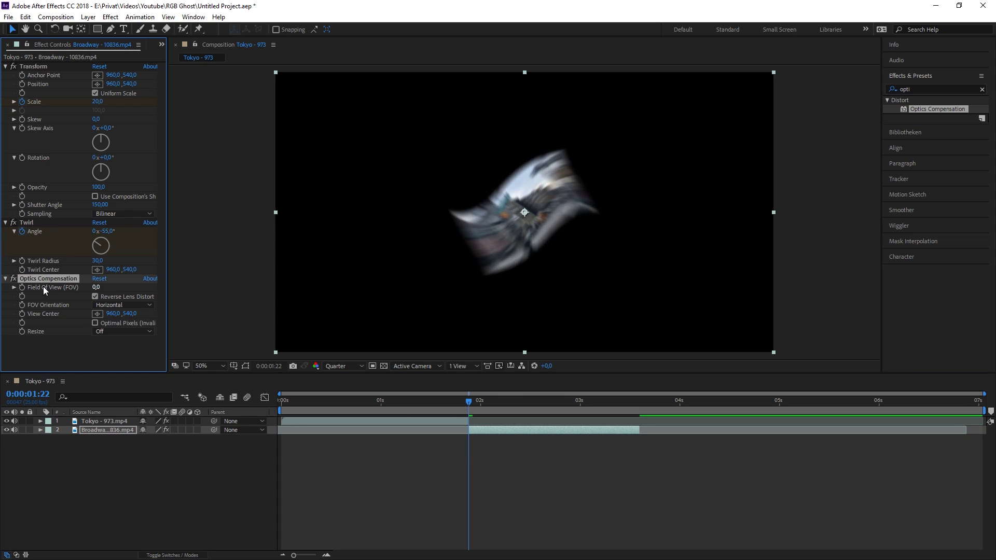
pyautogui.click(96, 287)
pyautogui.press('Return')
pyautogui.press('space')
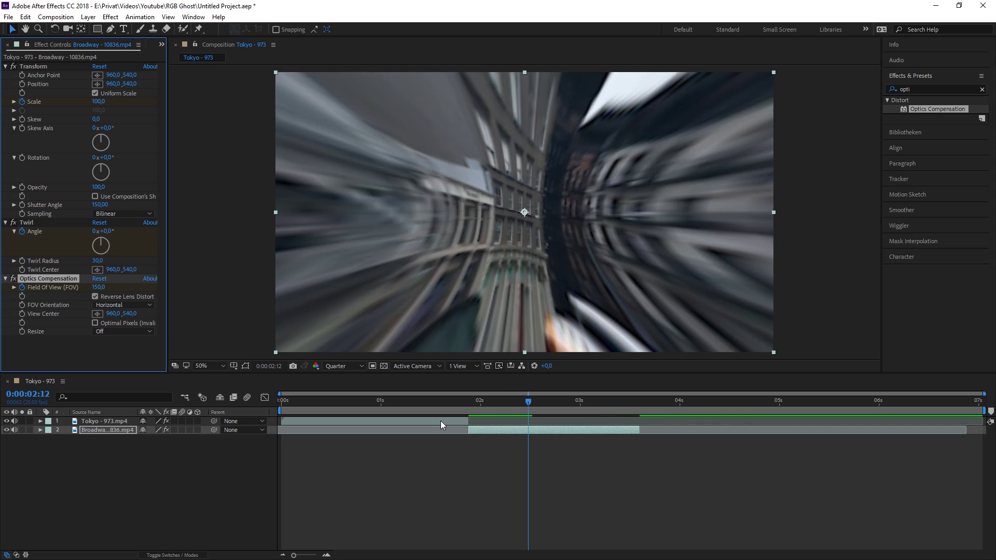
pyautogui.click(98, 287)
pyautogui.write('0')
pyautogui.press('Return')
pyautogui.moveTo(529, 399); pyautogui.dragTo(461, 398)
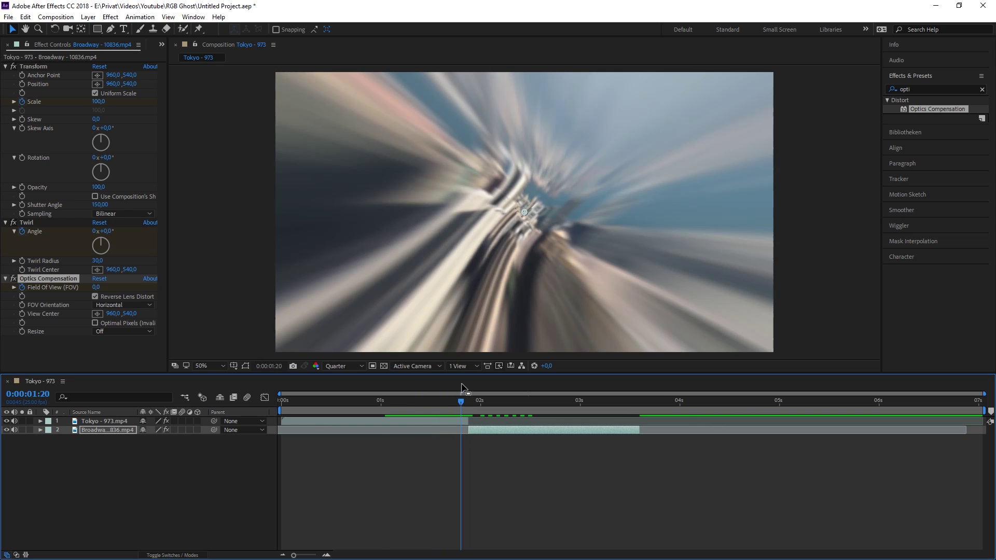
# Set Tokyo's Optics Compensation Field Of View keyframe at 0:00:01:07 to 0, then preview
pyautogui.click(101, 421)
pyautogui.press('u')
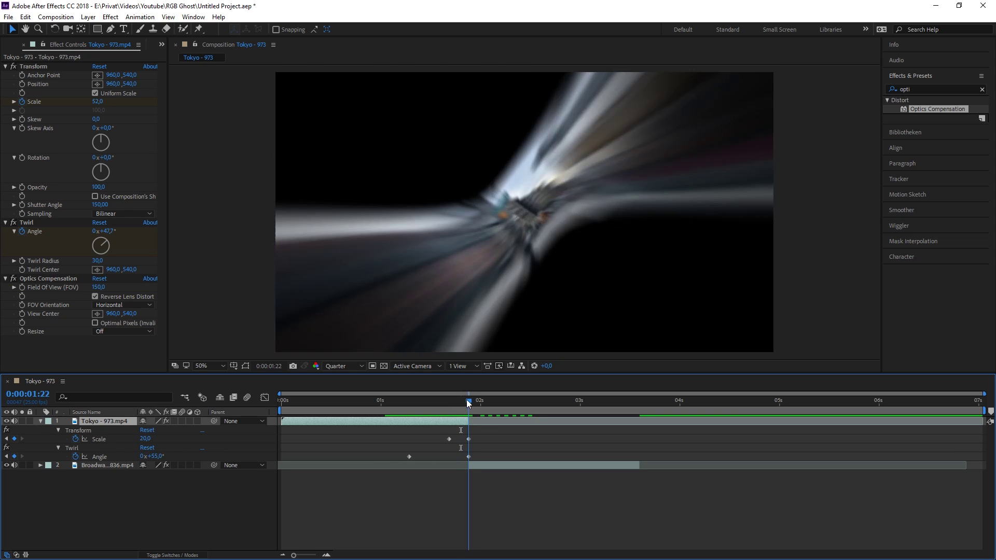
pyautogui.click(411, 403)
pyautogui.click(409, 406)
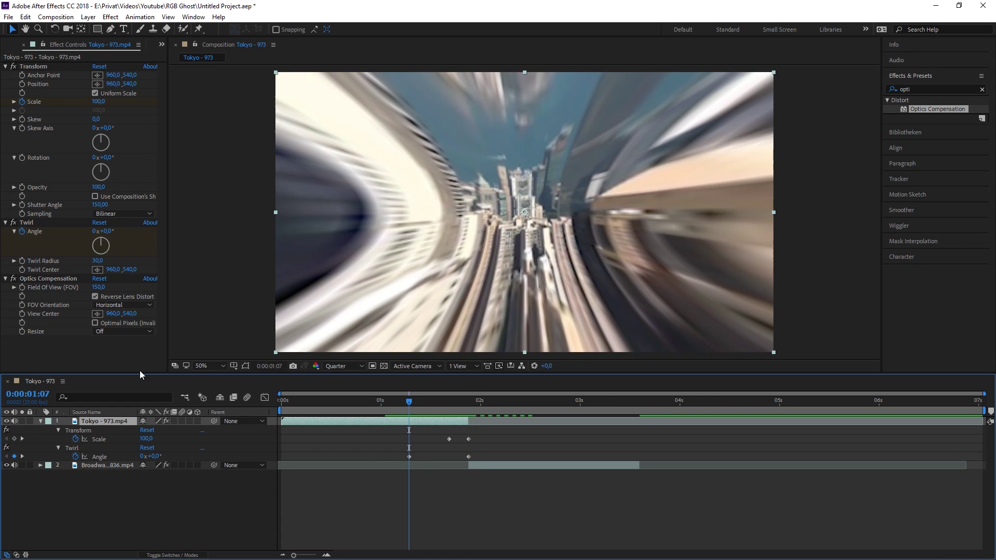
pyautogui.press('k')
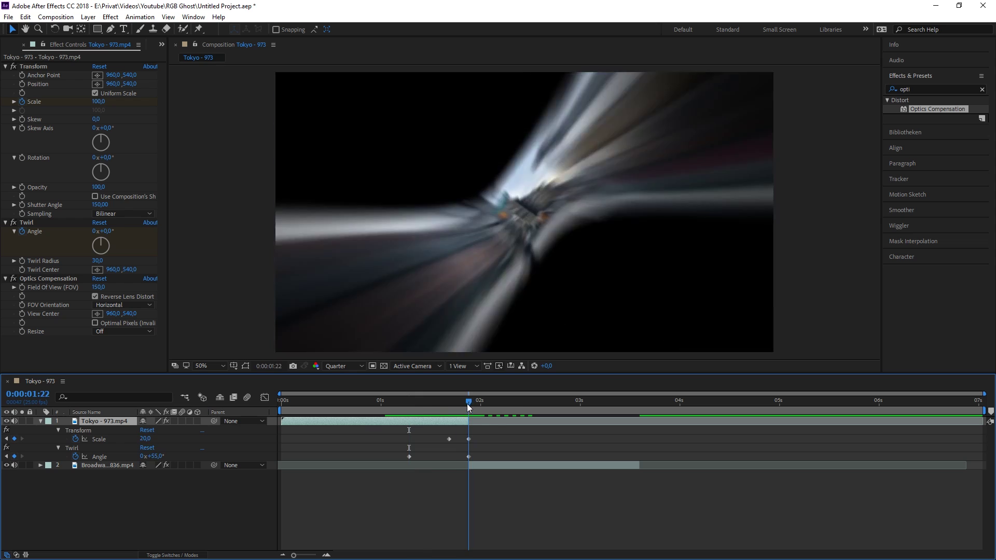
pyautogui.click(36, 279)
pyautogui.click(404, 401)
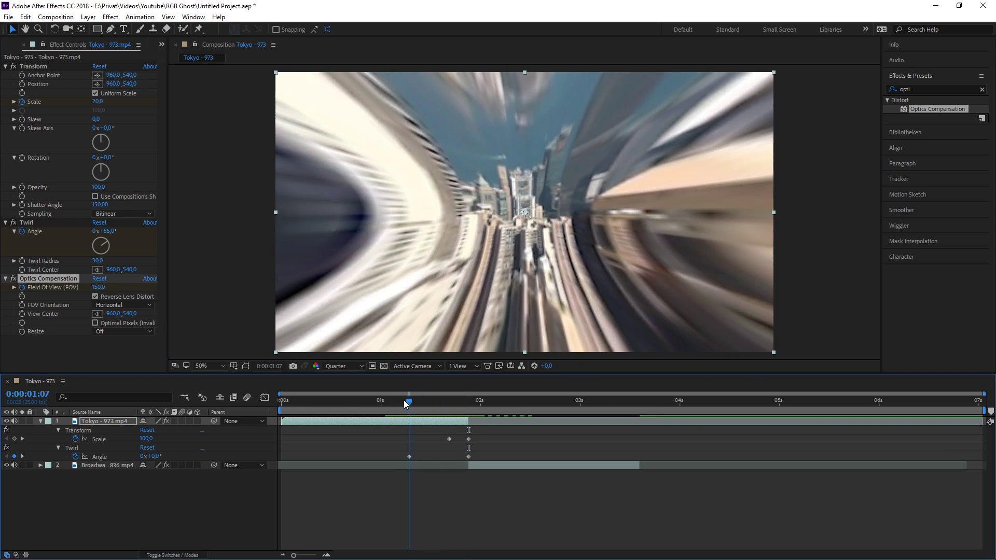
pyautogui.click(96, 287)
pyautogui.write('0')
pyautogui.press('Return')
pyautogui.press('u')
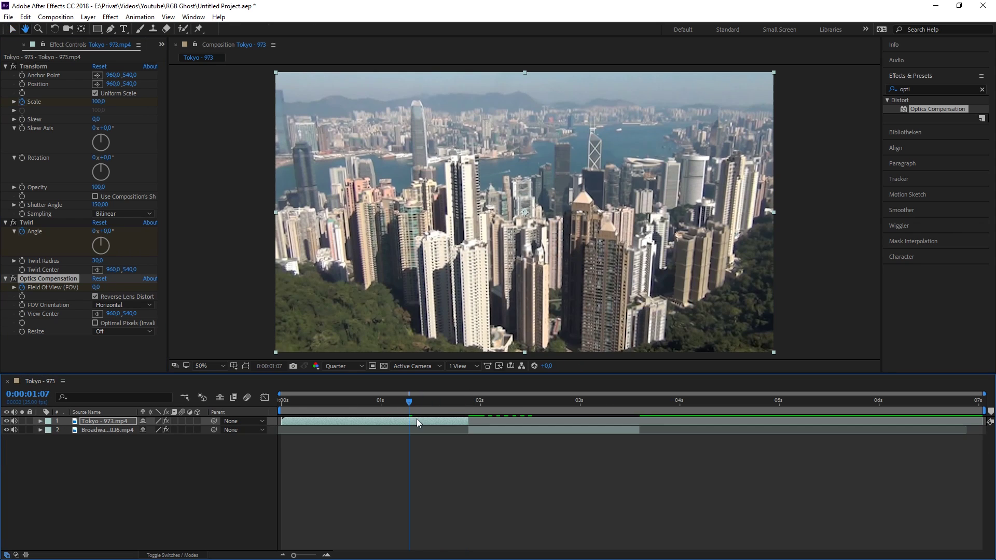
pyautogui.press('space')
pyautogui.press('space')
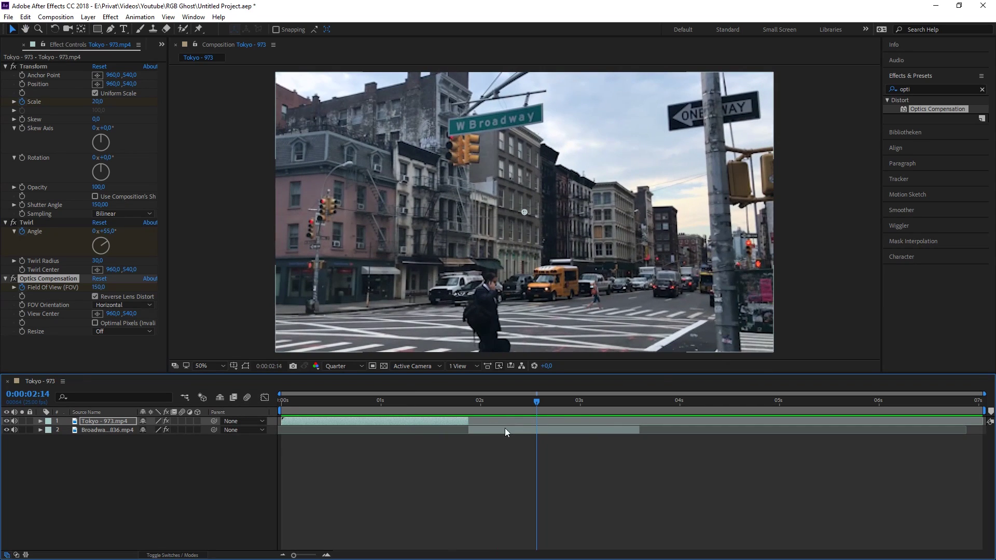
# Apply the Motion Tile effect to the Tokyo layer
pyautogui.click(981, 90)
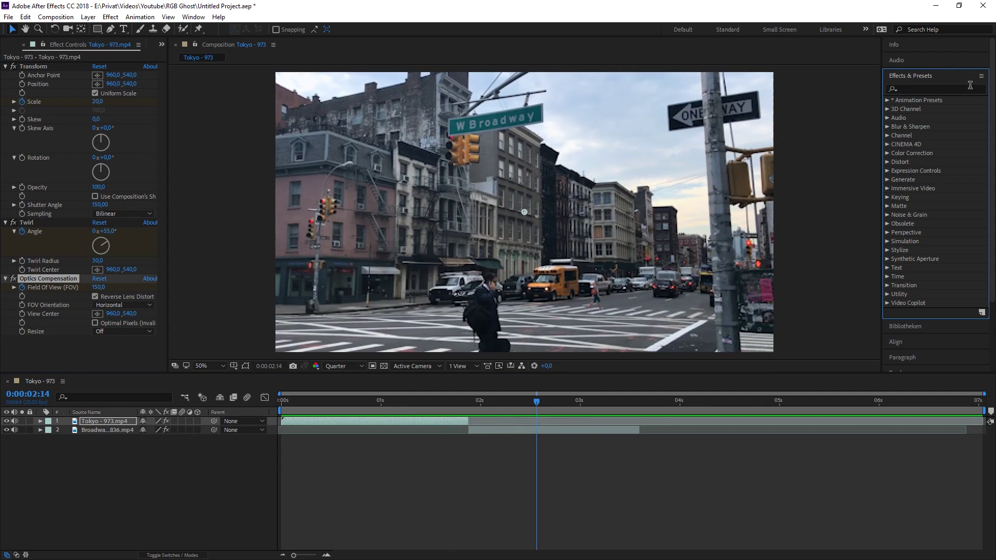
pyautogui.click(958, 90)
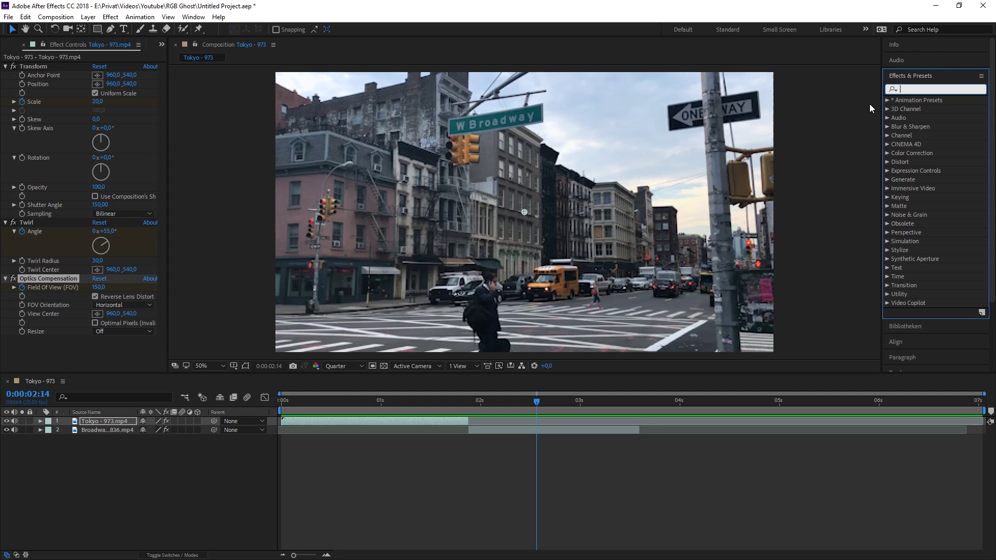
pyautogui.write('motion')
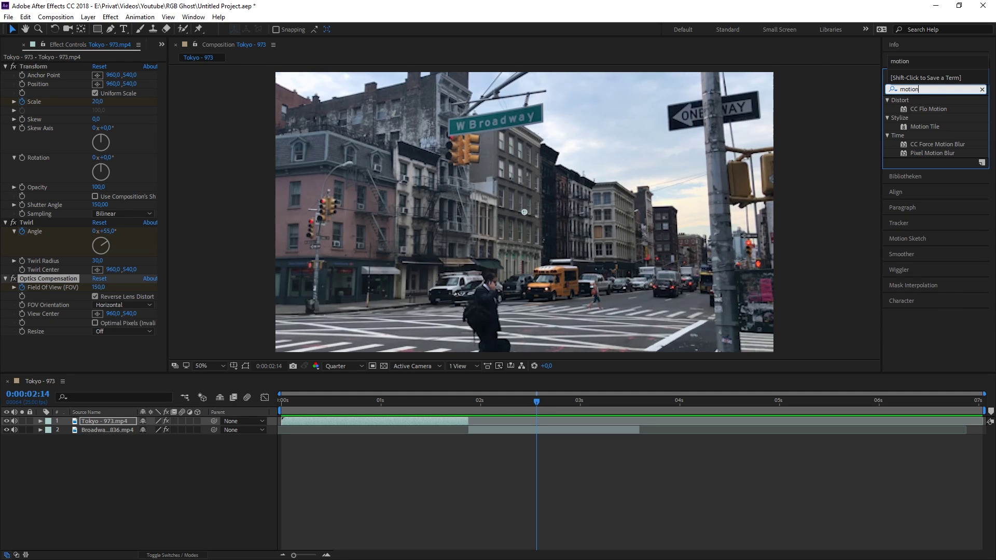
pyautogui.doubleClick(924, 126)
pyautogui.moveTo(530, 403); pyautogui.dragTo(433, 401)
pyautogui.click(446, 422)
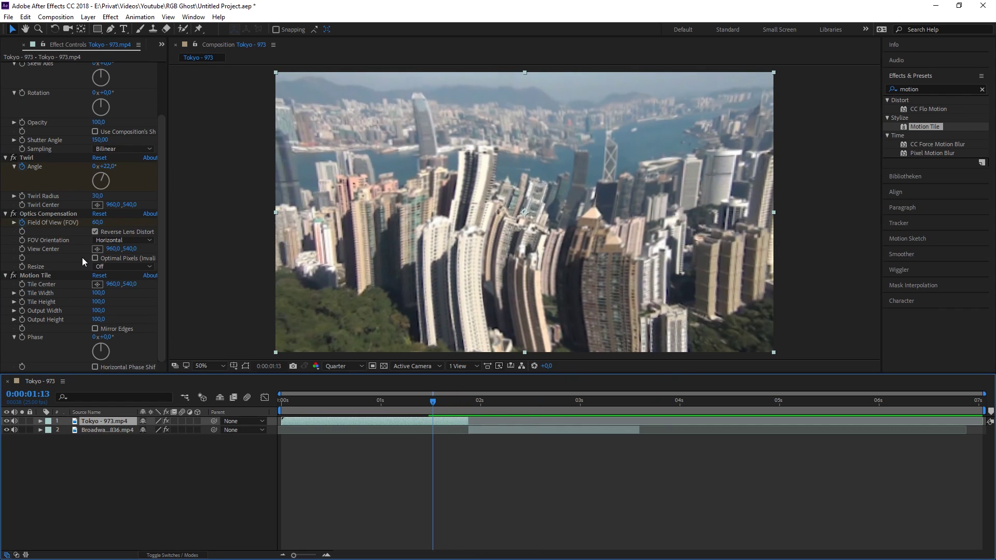
# Set Tokyo's Motion Tile Output Width and Height to 300 and move it above Transform
pyautogui.click(98, 310)
pyautogui.write('3')
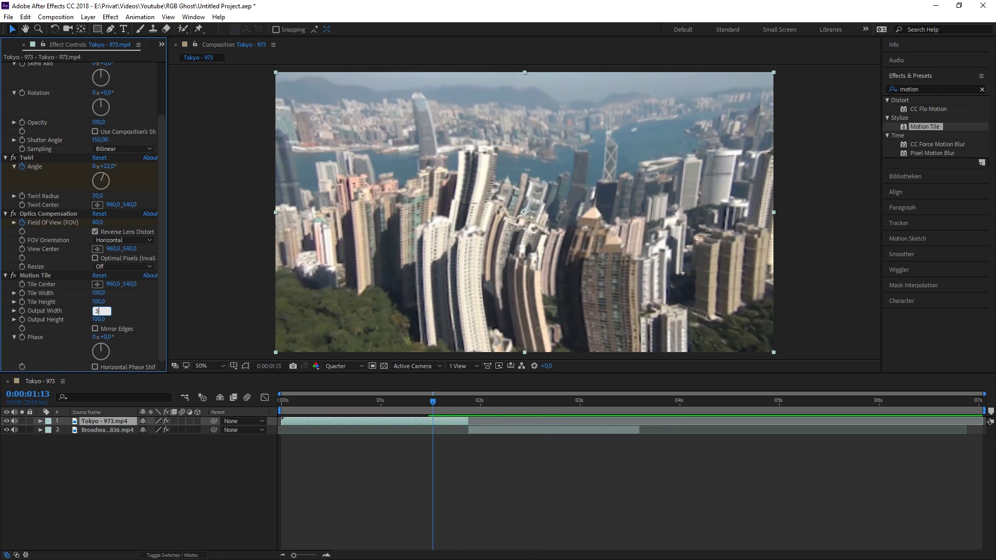
pyautogui.write('00')
pyautogui.press('Return')
pyautogui.click(99, 319)
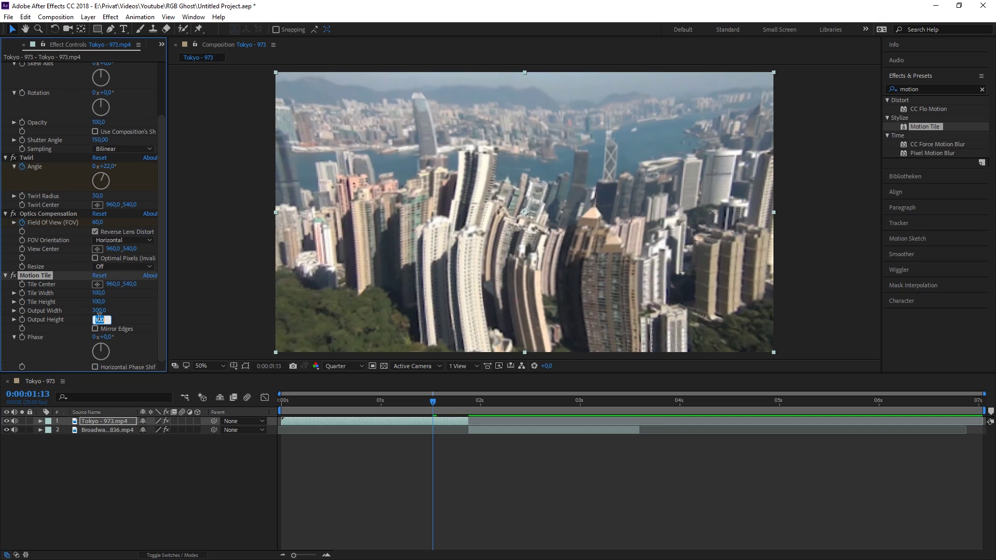
pyautogui.write('300')
pyautogui.press('Return')
pyautogui.moveTo(434, 405); pyautogui.dragTo(459, 405)
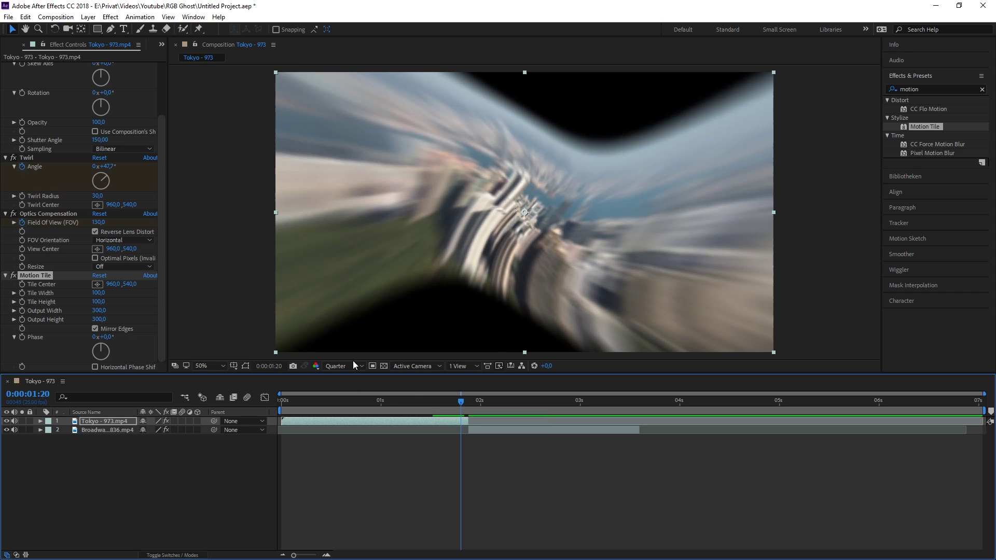
pyautogui.moveTo(37, 275); pyautogui.dragTo(36, 63)
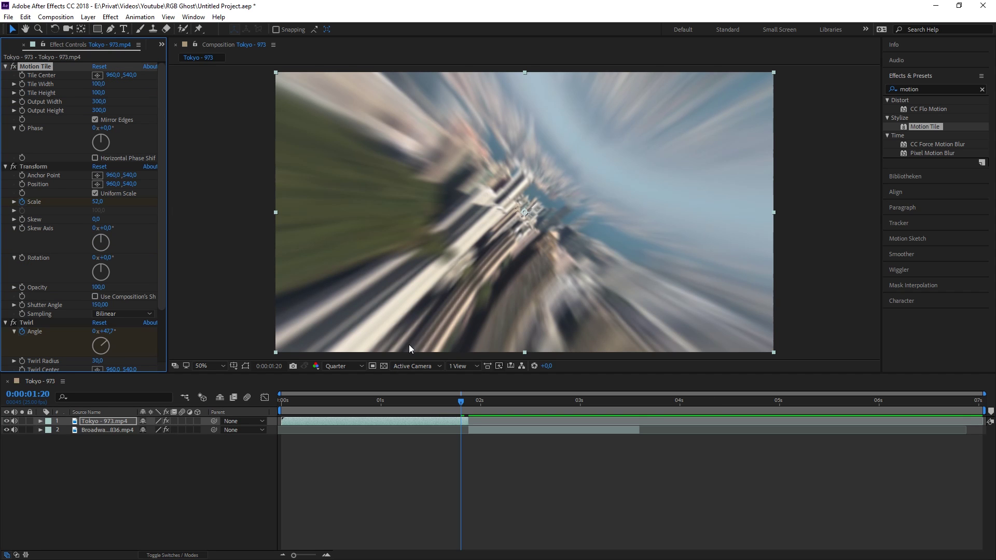
pyautogui.moveTo(462, 400)
pyautogui.mouseDown()
pyautogui.moveTo(407, 399)
pyautogui.moveTo(478, 395)
pyautogui.moveTo(469, 395)
pyautogui.mouseUp()
pyautogui.click(506, 430)
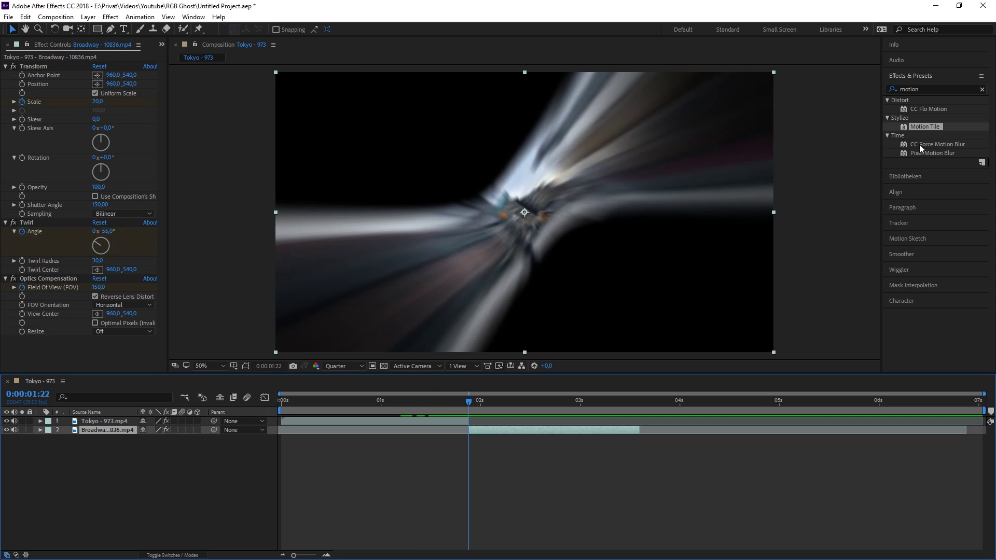
# Add Motion Tile to Broadway above Transform, with Output Width and Height of 300
pyautogui.moveTo(918, 126); pyautogui.dragTo(504, 431)
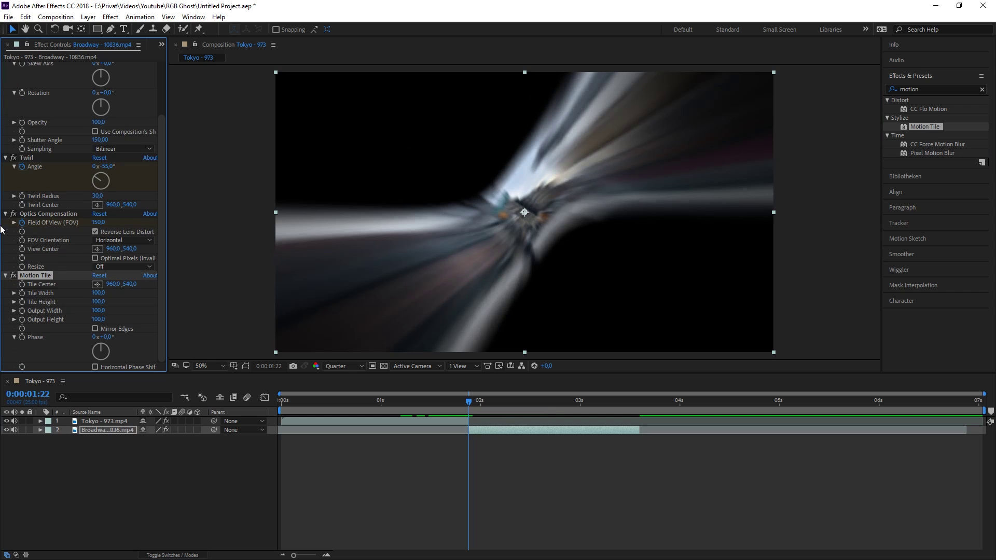
pyautogui.scroll(3, 40, 62)
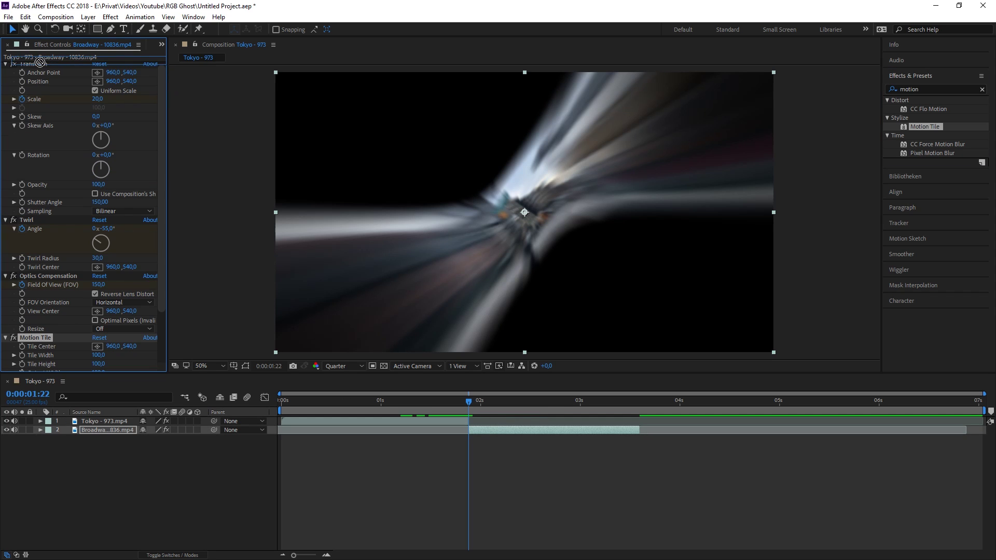
pyautogui.moveTo(40, 62); pyautogui.dragTo(35, 64)
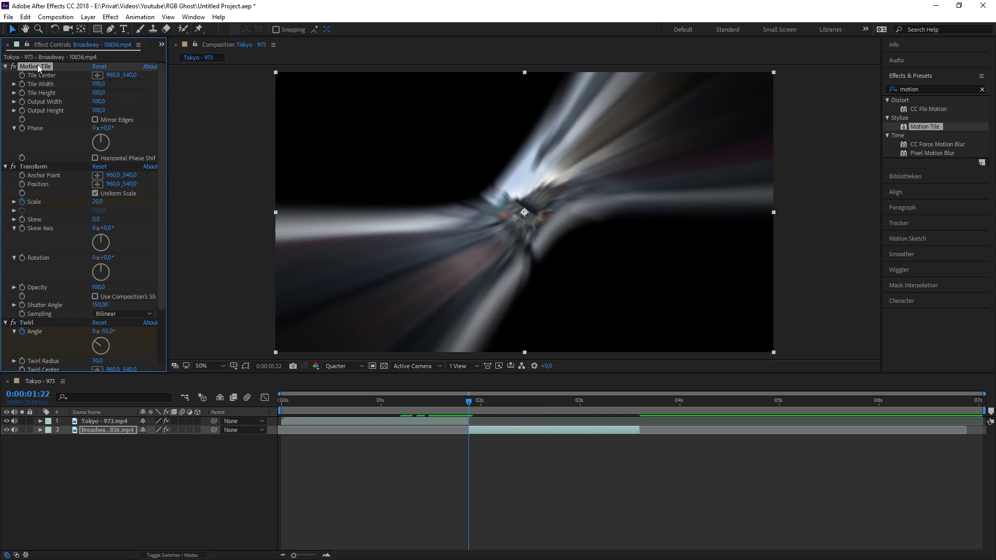
pyautogui.click(98, 102)
pyautogui.write('300')
pyautogui.press('Return')
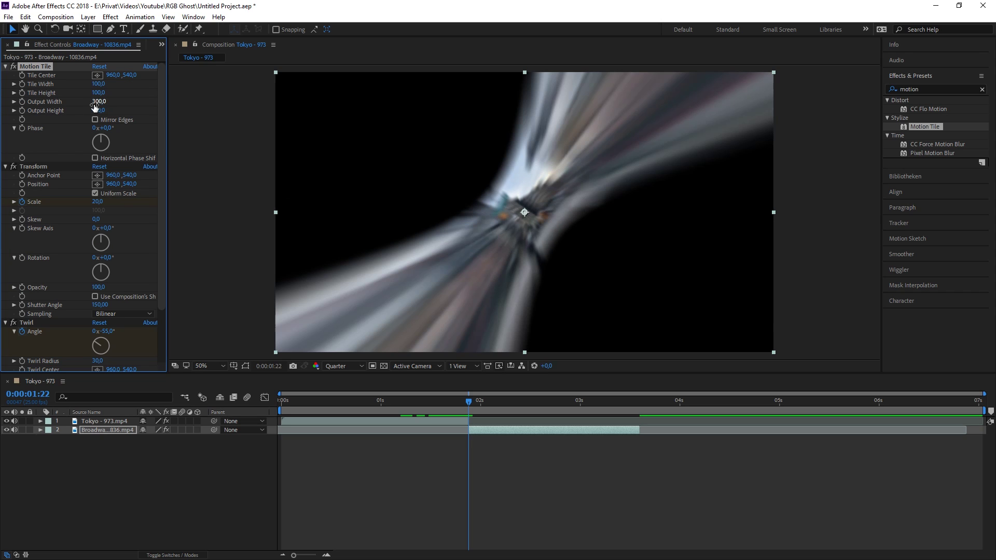
pyautogui.click(95, 110)
pyautogui.write('300')
pyautogui.press('Return')
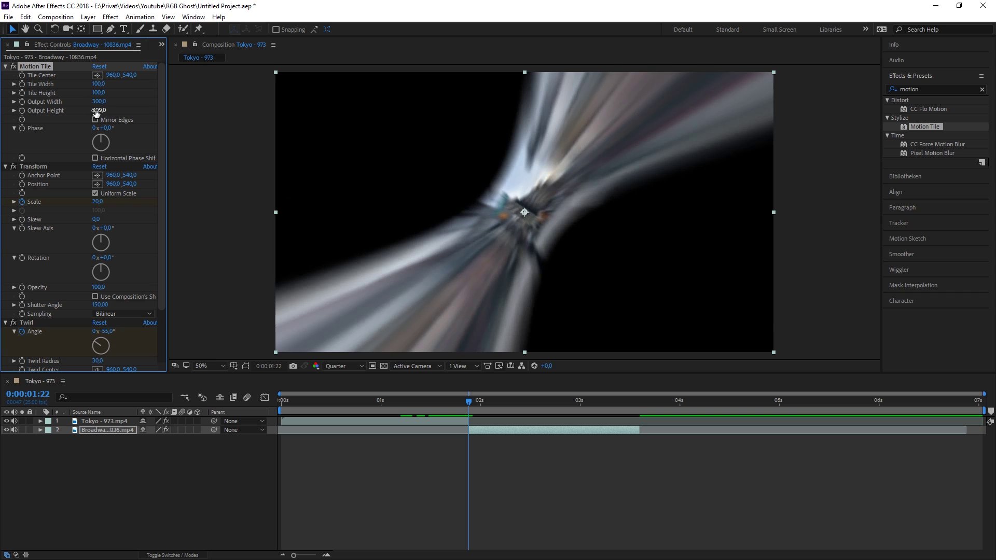